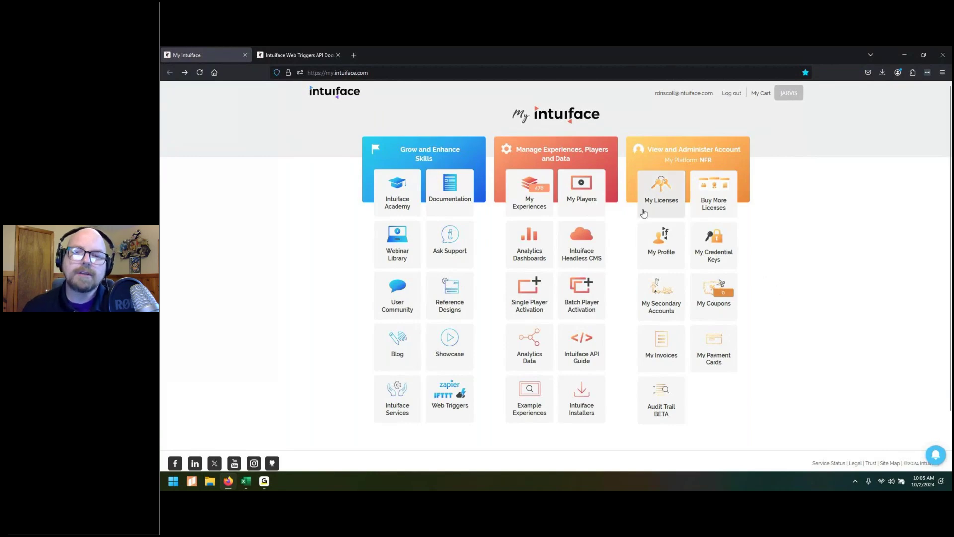
Step: View the account licences, then open the Share and Deploy API documentation and bring up its x-api-key authorization dialog
{"action": "left_click", "coordinate": [659, 211]}
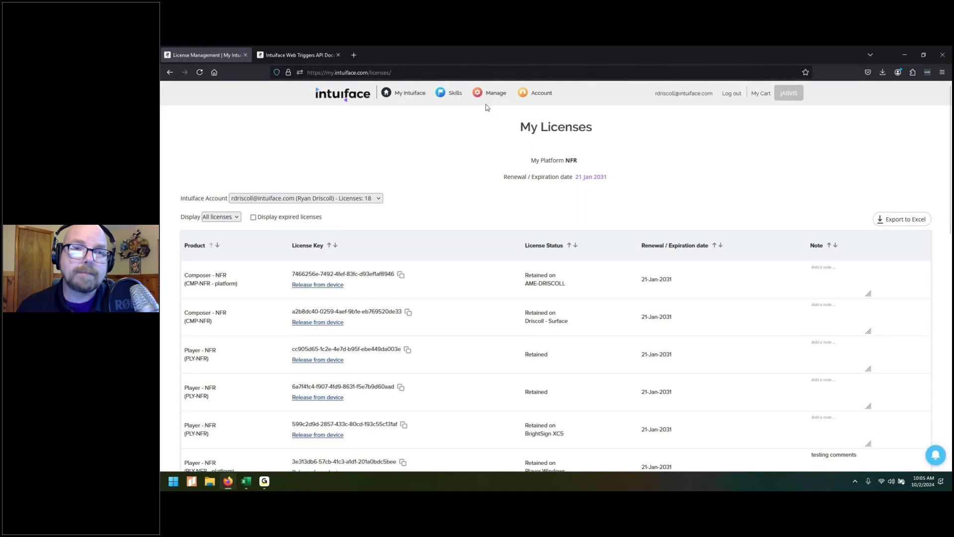
{"action": "left_click", "coordinate": [309, 58]}
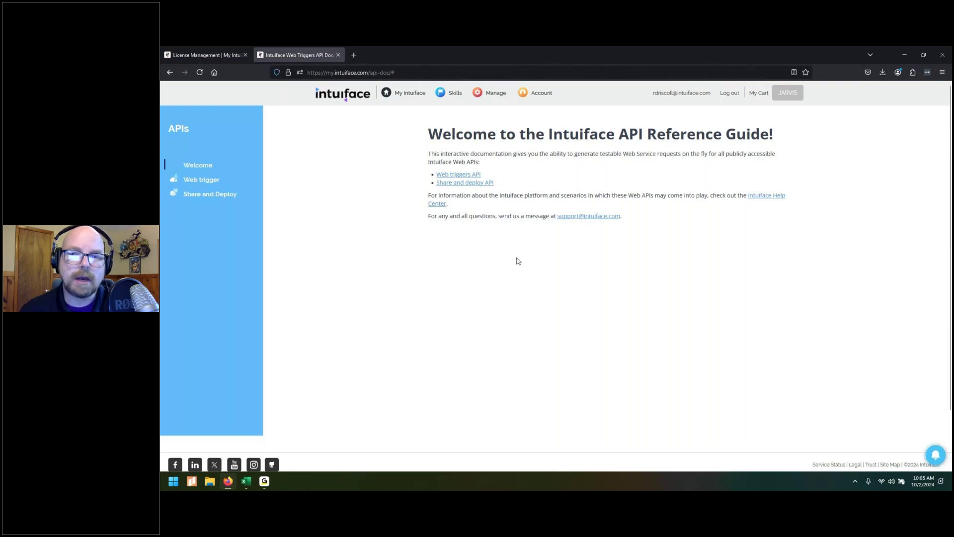
{"action": "left_click", "coordinate": [214, 195]}
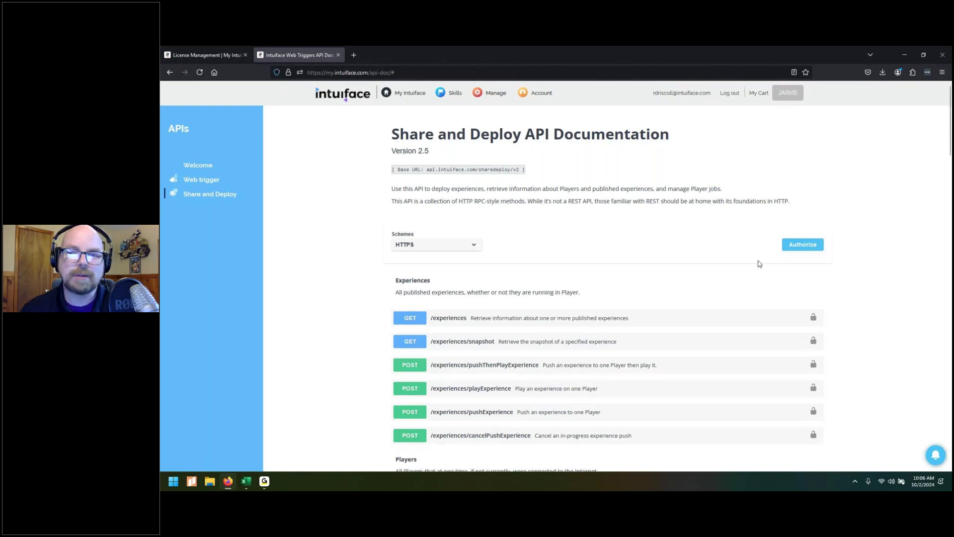
{"action": "left_click", "coordinate": [803, 245]}
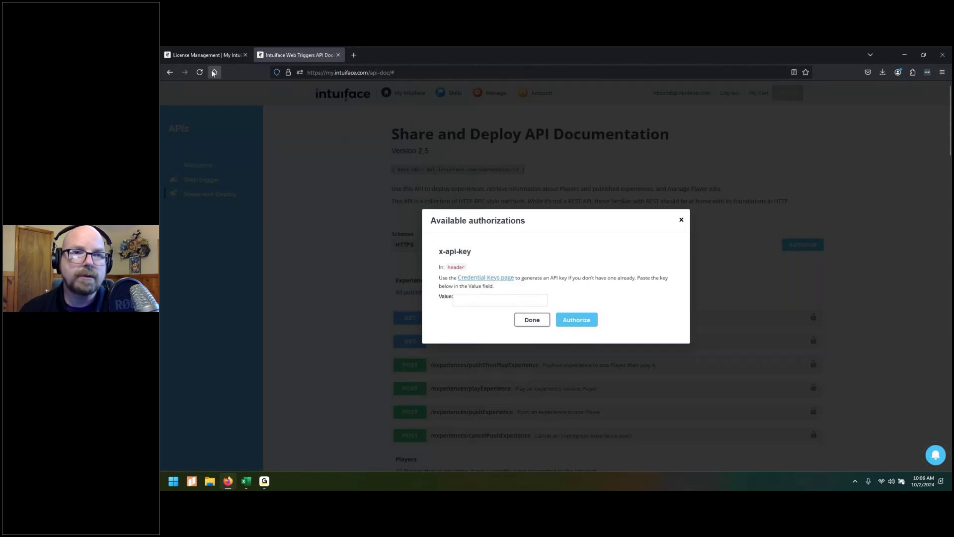
Step: Copy the ExcelQuery credential key, scoped to the Share and Deploy API, from the account's Credential Keys page
{"action": "left_click", "coordinate": [199, 55]}
{"action": "mouse_move", "coordinate": [556, 101]}
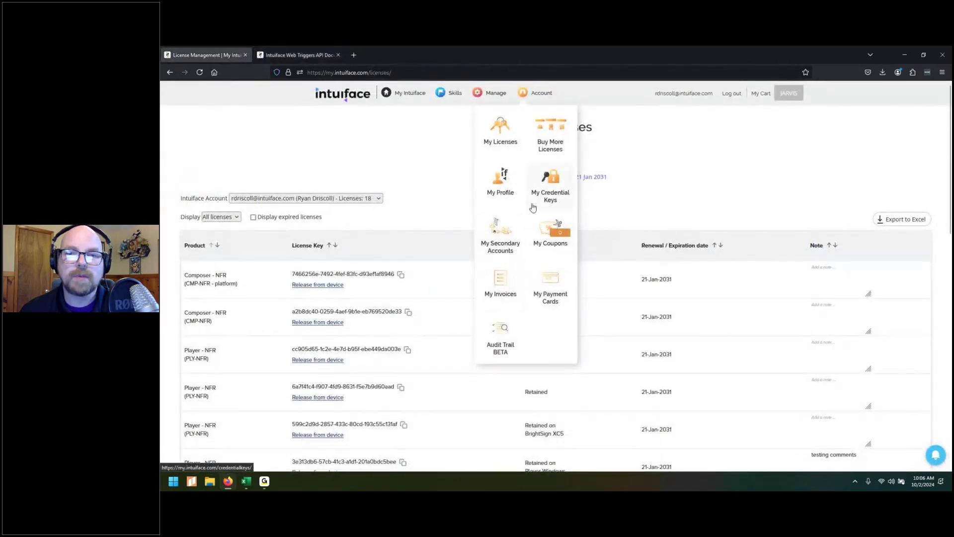
{"action": "left_click", "coordinate": [554, 181]}
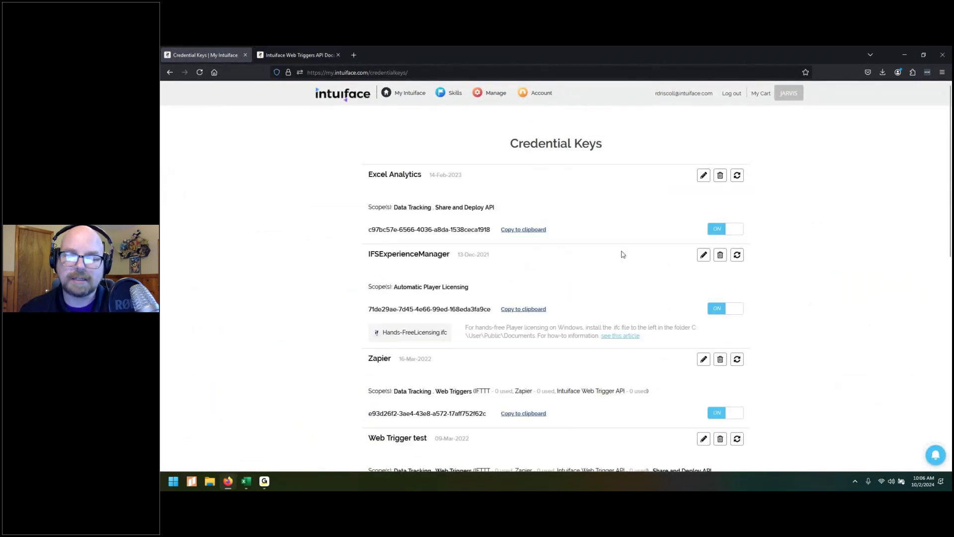
{"action": "scroll", "coordinate": [646, 256], "scroll_direction": "down", "scroll_amount": 3}
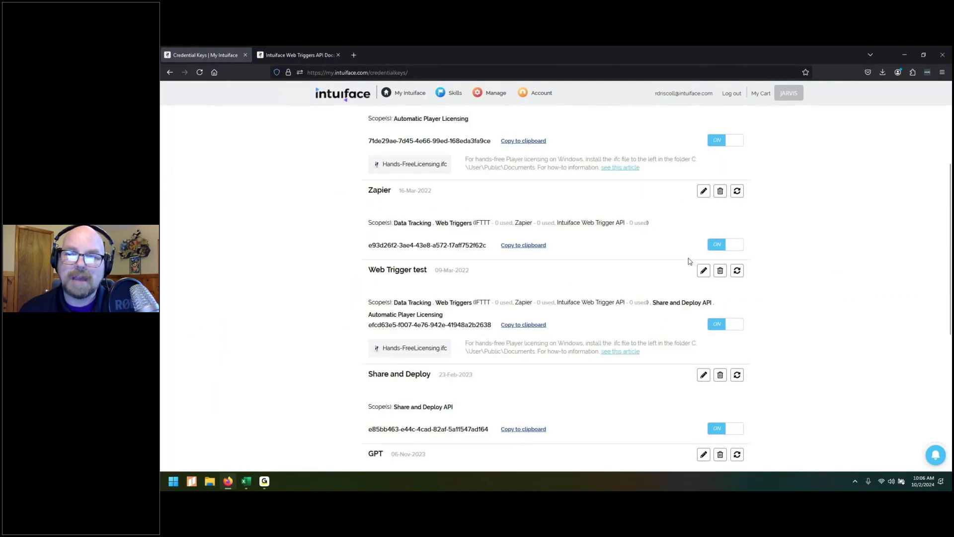
{"action": "scroll", "coordinate": [688, 258], "scroll_direction": "up", "scroll_amount": 3}
{"action": "scroll", "coordinate": [750, 220], "scroll_direction": "down", "scroll_amount": 10}
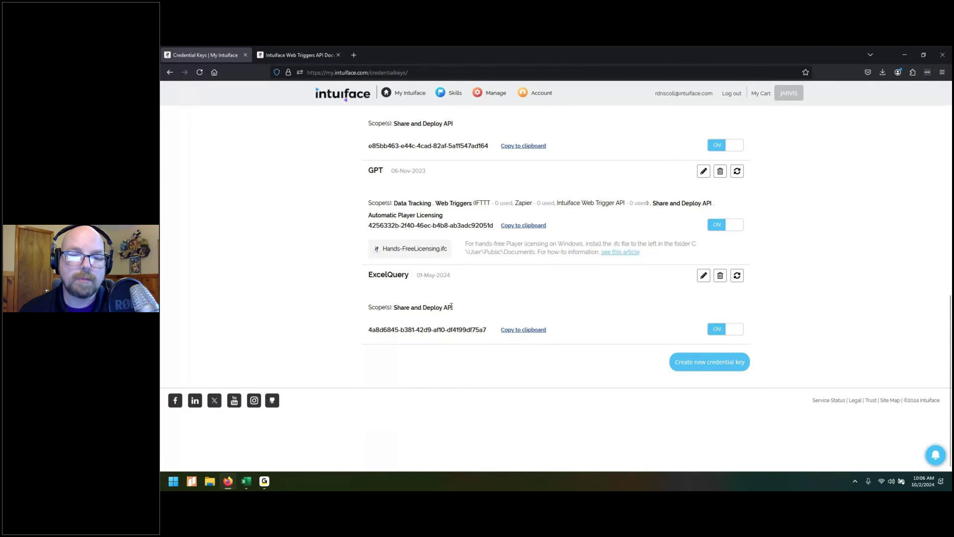
{"action": "left_click_drag", "start_coordinate": [459, 308], "coordinate": [396, 315]}
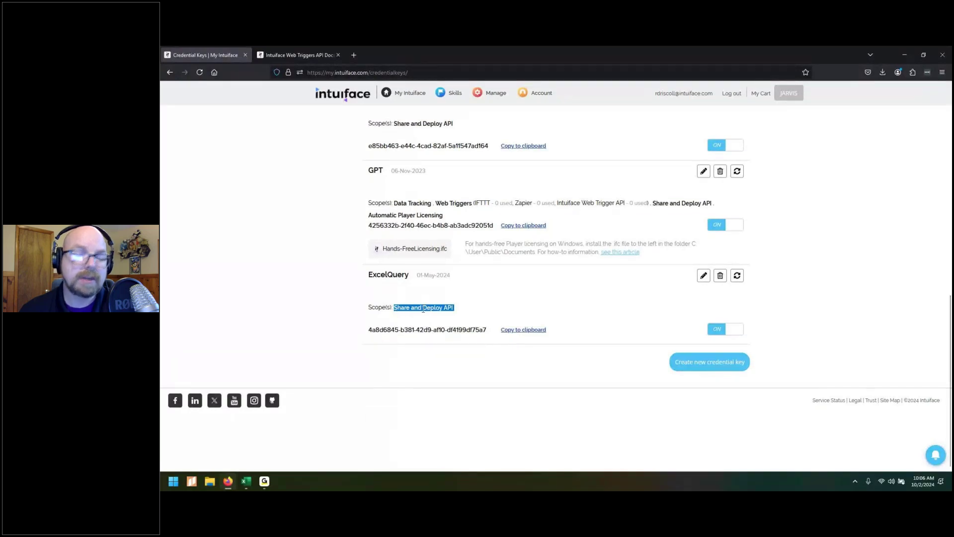
{"action": "left_click", "coordinate": [485, 315]}
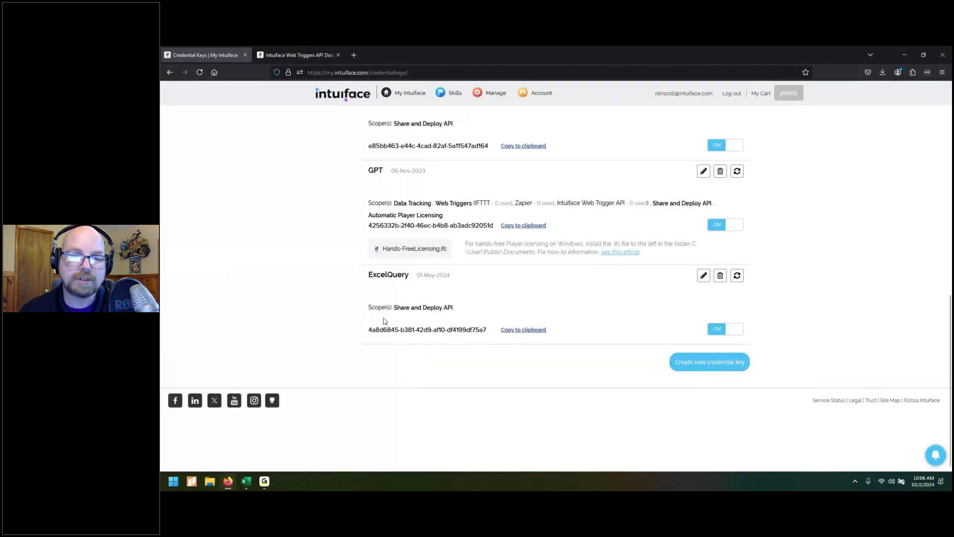
{"action": "left_click", "coordinate": [534, 335]}
{"action": "left_click", "coordinate": [560, 300]}
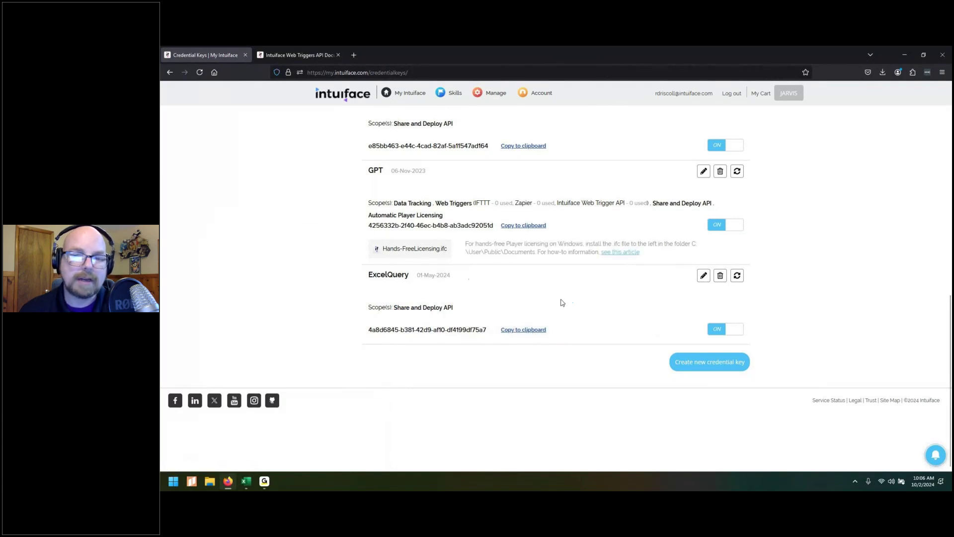
Step: Paste the API key as the x-api-key value in the API documentation, authorize it and close the dialog
{"action": "left_click", "coordinate": [275, 55]}
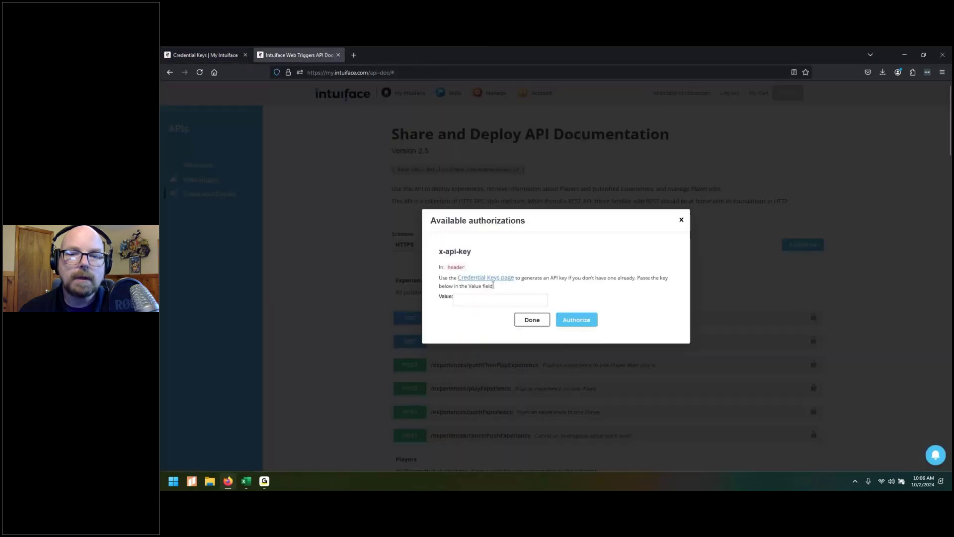
{"action": "left_click", "coordinate": [517, 302]}
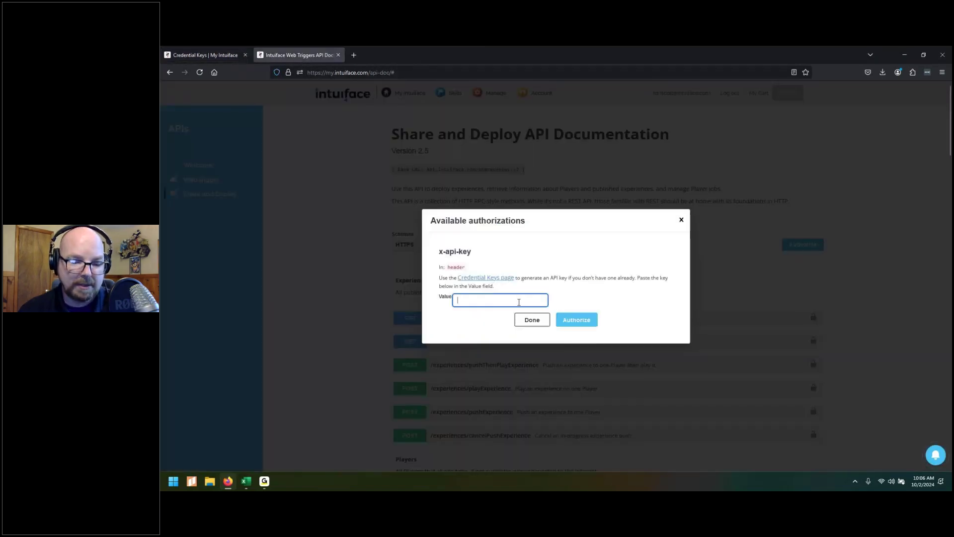
{"action": "key", "text": "ctrl+v"}
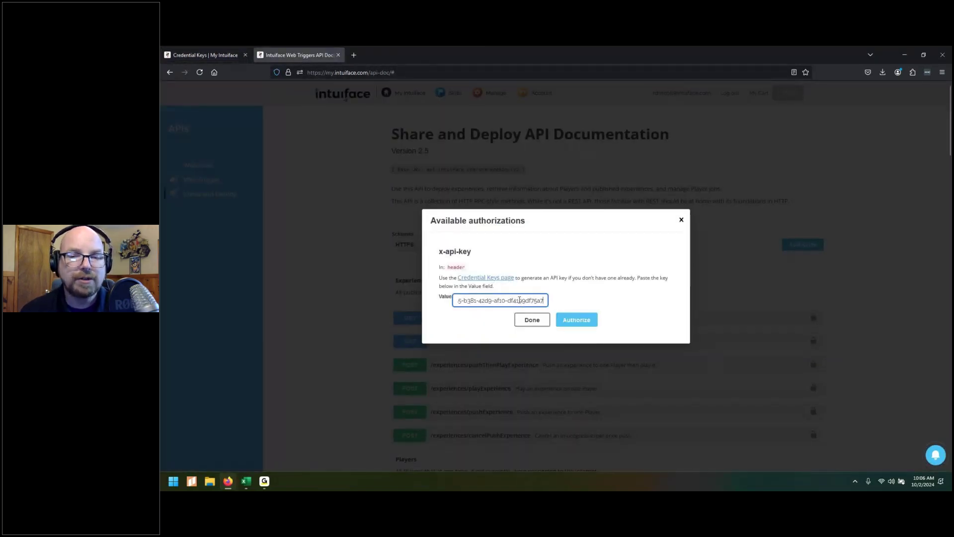
{"action": "left_click", "coordinate": [574, 320]}
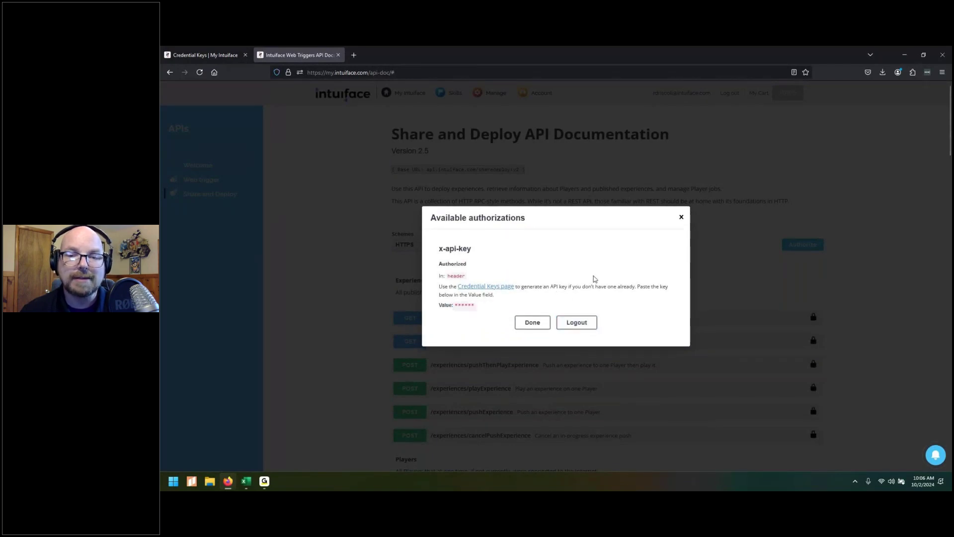
{"action": "left_click", "coordinate": [531, 324]}
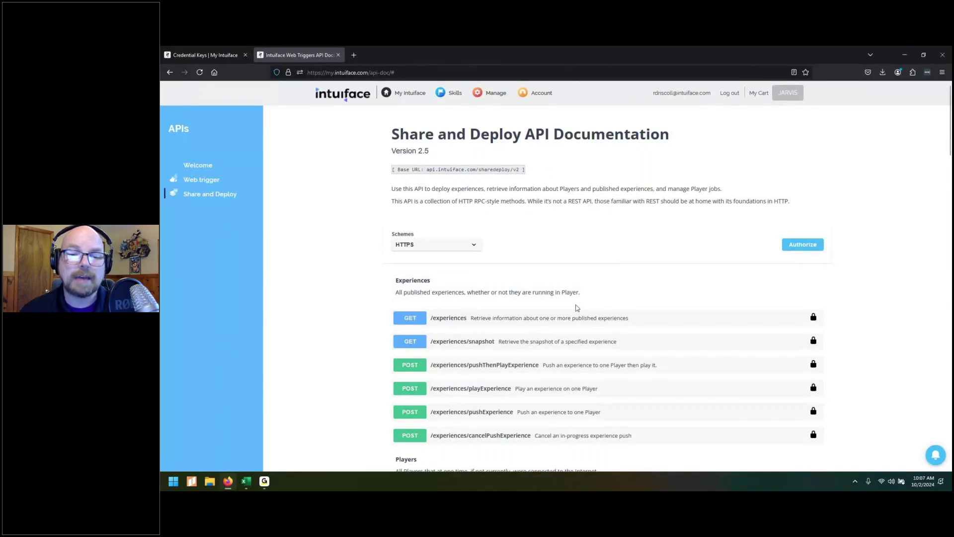
Step: Try out the GET /players request in the Players section and execute it without any filters
{"action": "scroll", "coordinate": [577, 308], "scroll_direction": "down", "scroll_amount": 2}
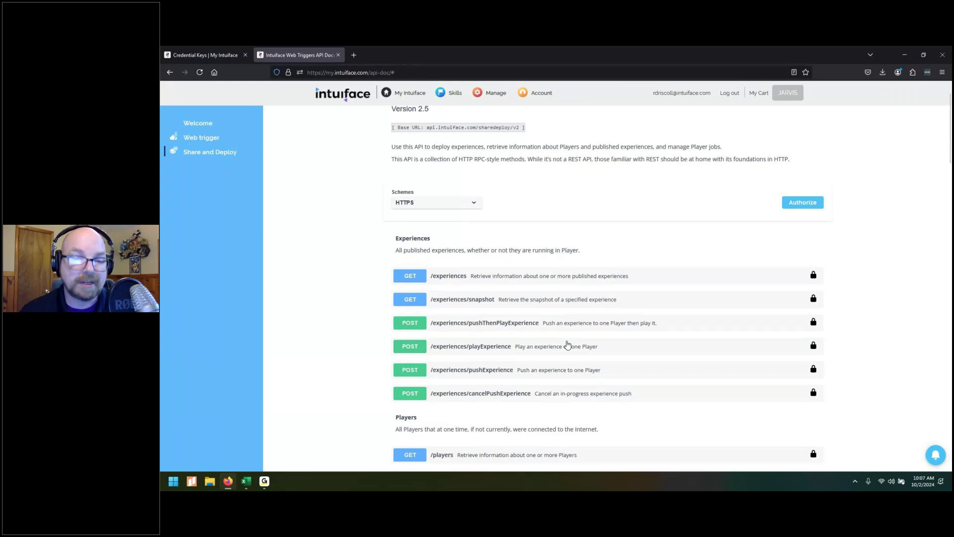
{"action": "scroll", "coordinate": [567, 344], "scroll_direction": "down", "scroll_amount": 5}
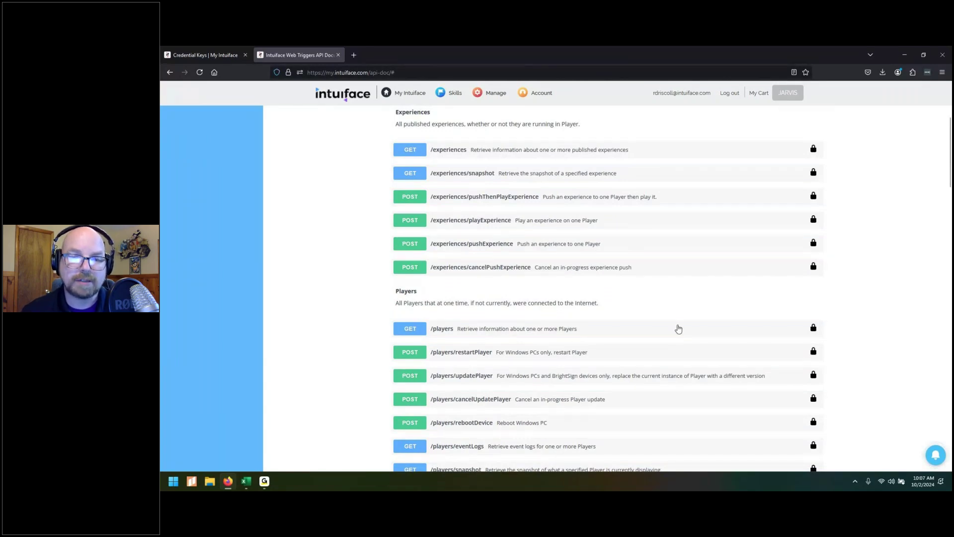
{"action": "scroll", "coordinate": [568, 331], "scroll_direction": "down", "scroll_amount": 2}
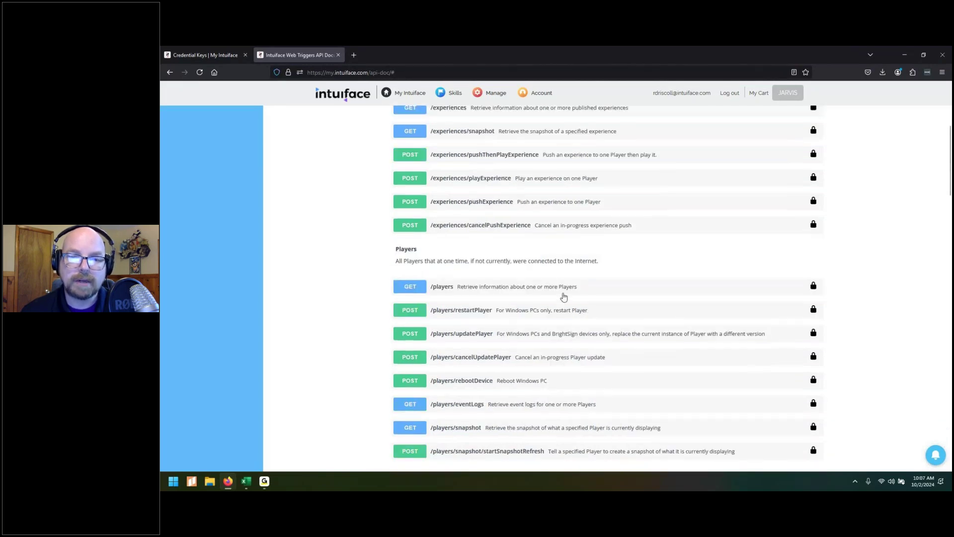
{"action": "left_click", "coordinate": [614, 293]}
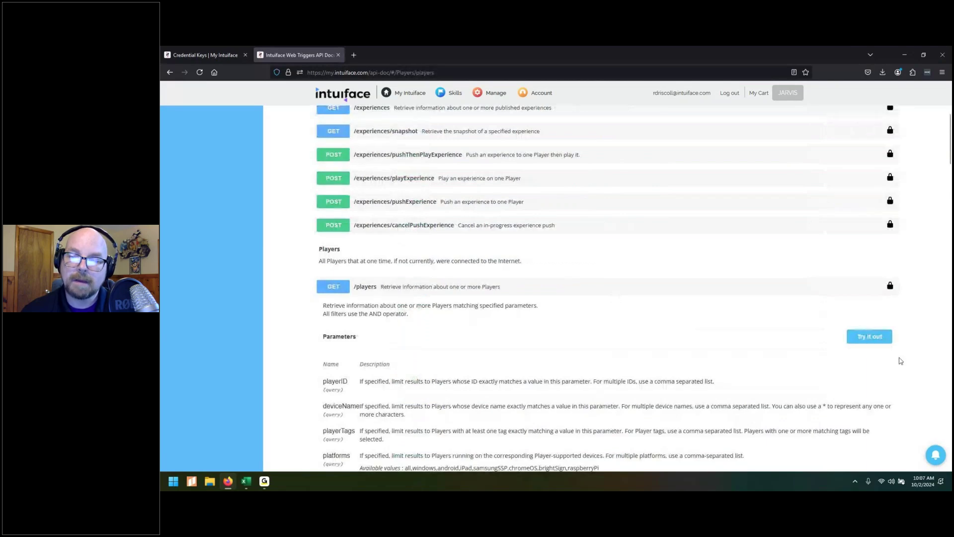
{"action": "left_click", "coordinate": [876, 339]}
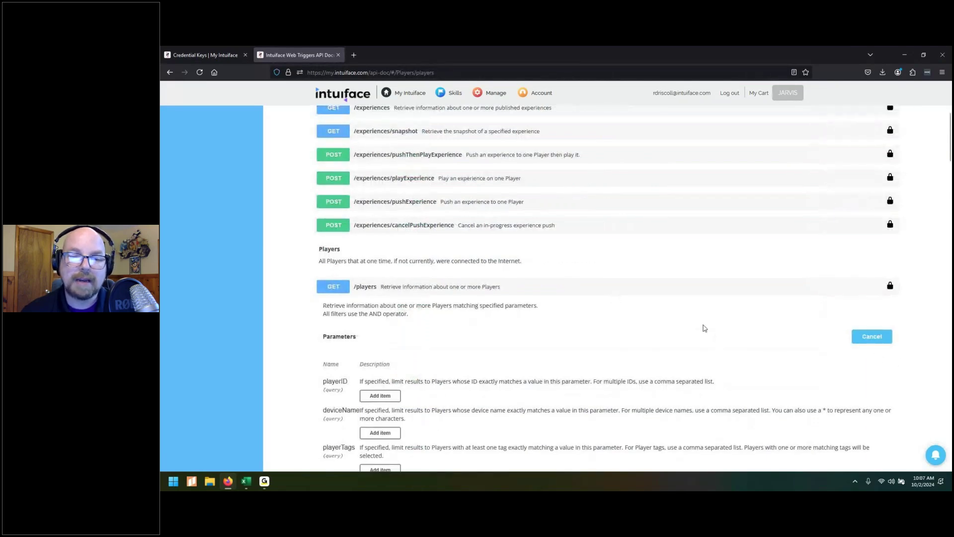
{"action": "scroll", "coordinate": [483, 342], "scroll_direction": "down", "scroll_amount": 3}
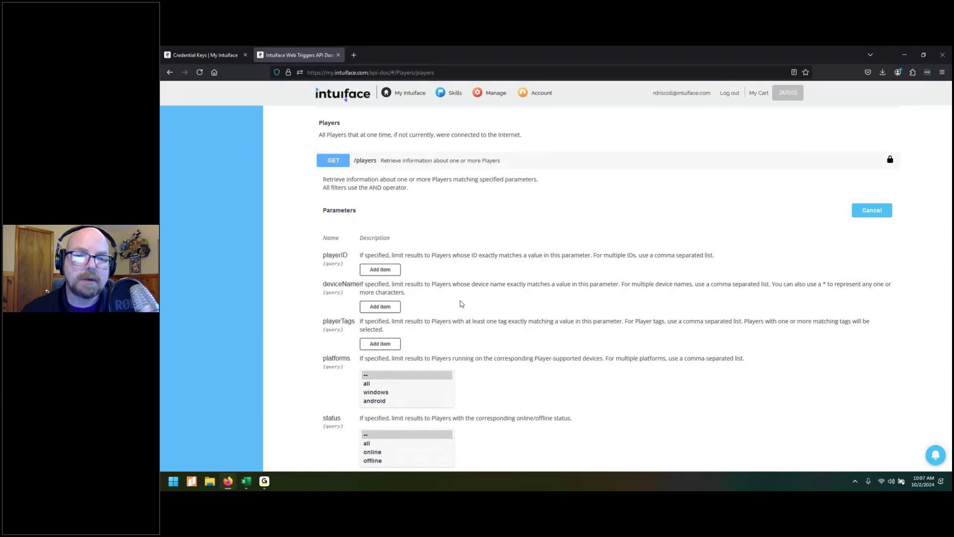
{"action": "scroll", "coordinate": [467, 303], "scroll_direction": "down", "scroll_amount": 2}
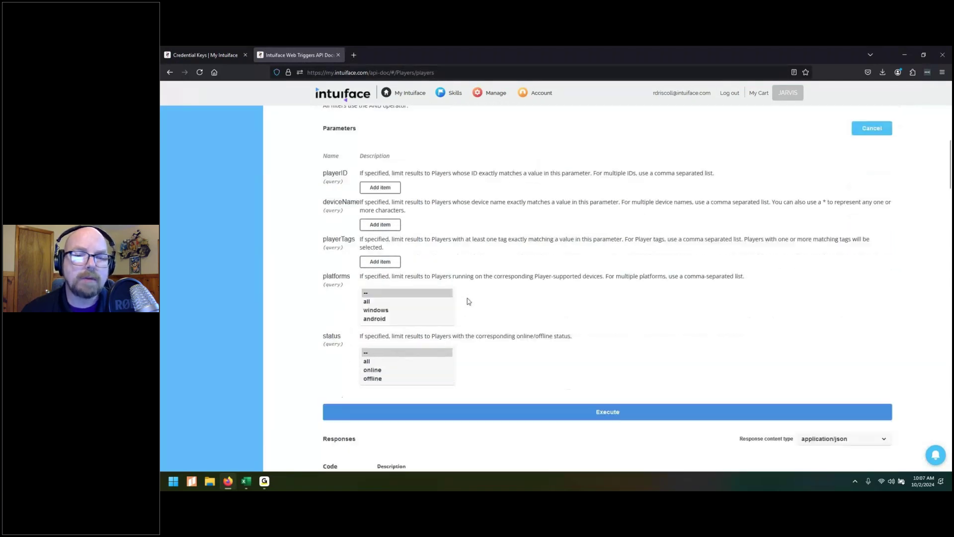
{"action": "left_click", "coordinate": [622, 415]}
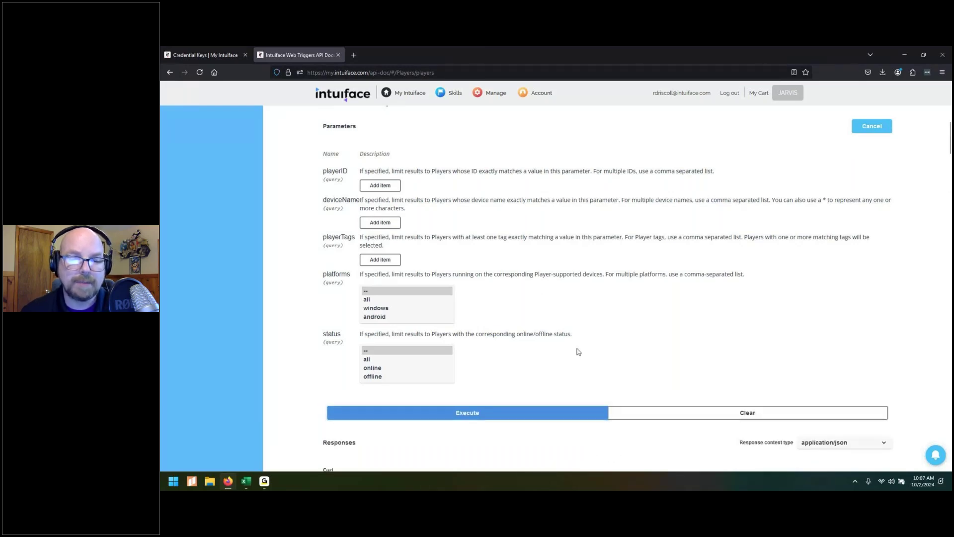
Step: Examine the curl command, request URL and response body returned for the /players request
{"action": "scroll", "coordinate": [576, 352], "scroll_direction": "down", "scroll_amount": 1}
{"action": "scroll", "coordinate": [576, 352], "scroll_direction": "down", "scroll_amount": 2}
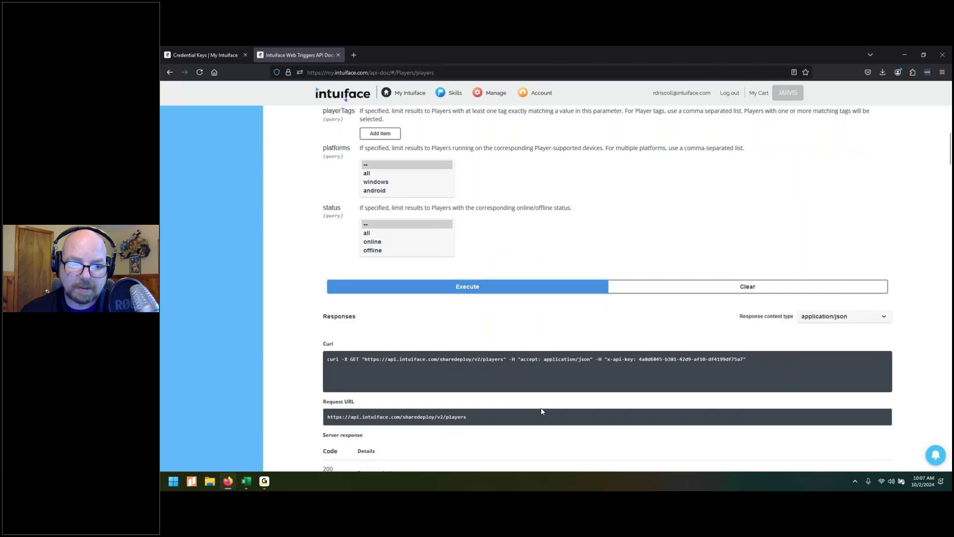
{"action": "scroll", "coordinate": [576, 379], "scroll_direction": "down", "scroll_amount": 1}
{"action": "scroll", "coordinate": [577, 379], "scroll_direction": "down", "scroll_amount": 3}
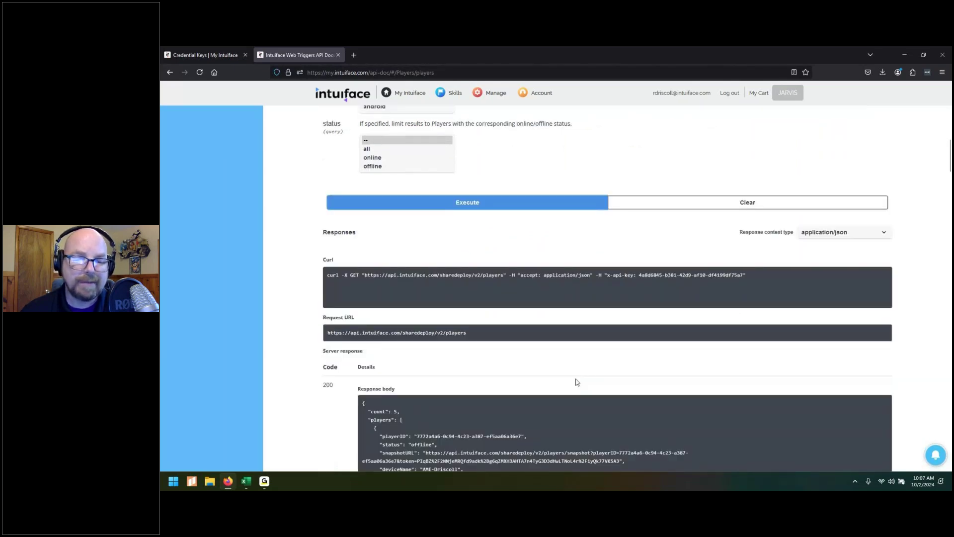
{"action": "scroll", "coordinate": [513, 365], "scroll_direction": "down", "scroll_amount": 1}
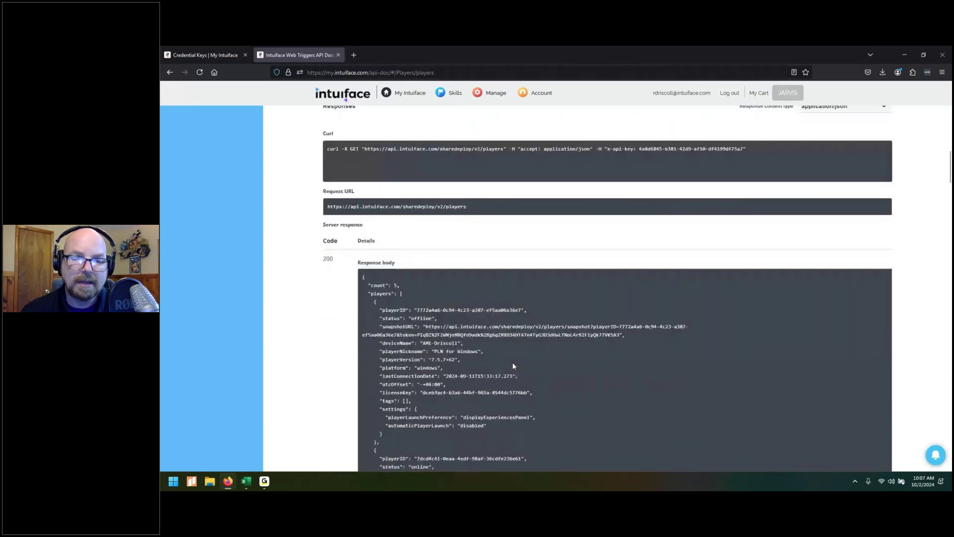
{"action": "scroll", "coordinate": [512, 363], "scroll_direction": "down", "scroll_amount": 4}
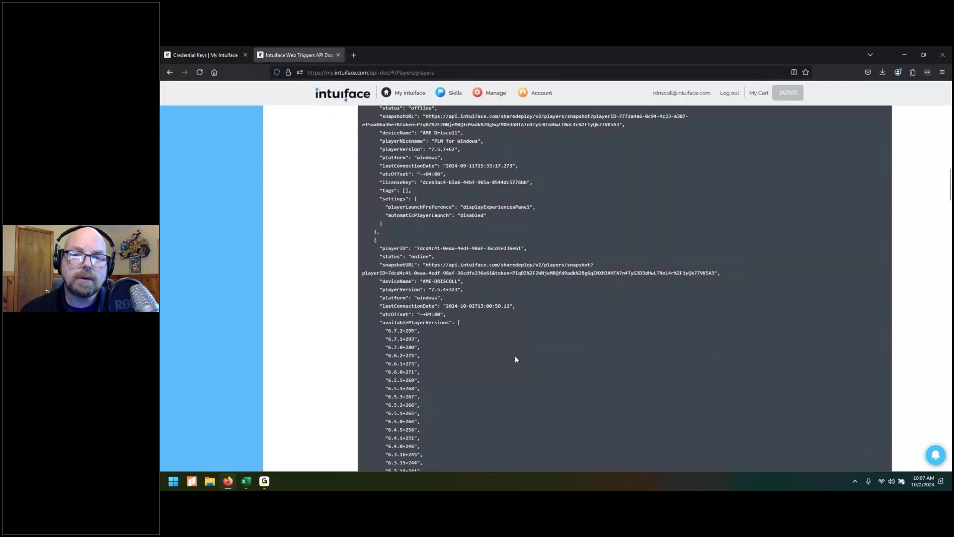
{"action": "scroll", "coordinate": [515, 356], "scroll_direction": "up", "scroll_amount": 5}
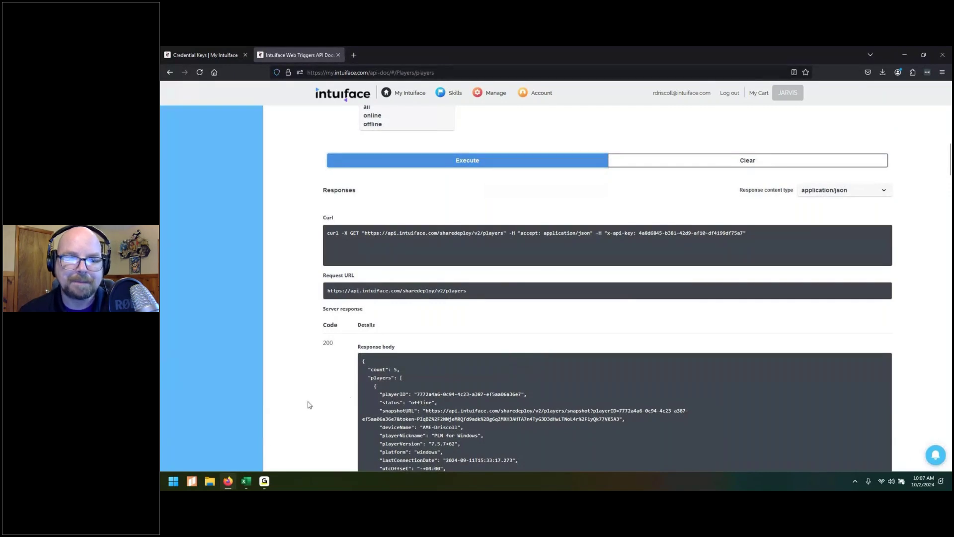
Step: Switch to Excel and start a From Web data import in Advanced mode, ready for the first URL part
{"action": "left_click", "coordinate": [246, 481]}
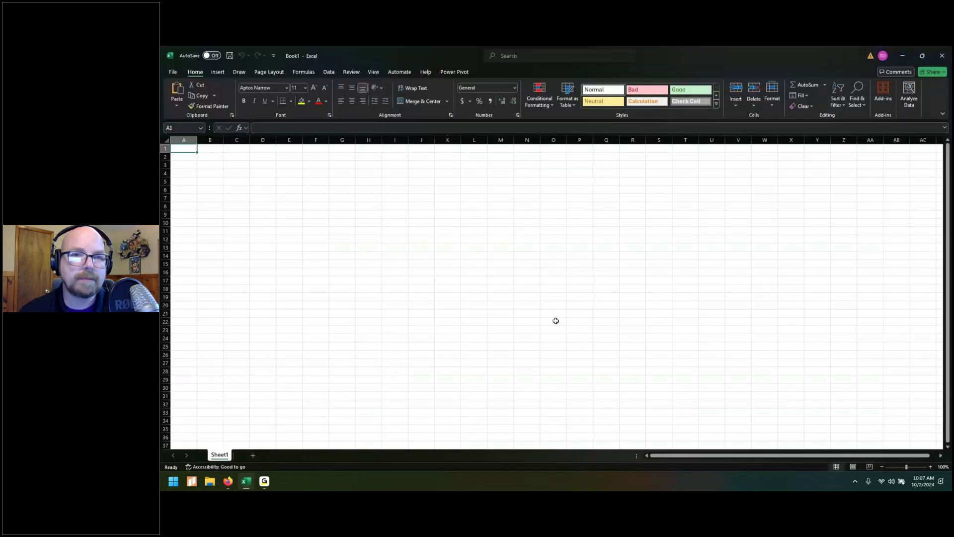
{"action": "left_click", "coordinate": [329, 72]}
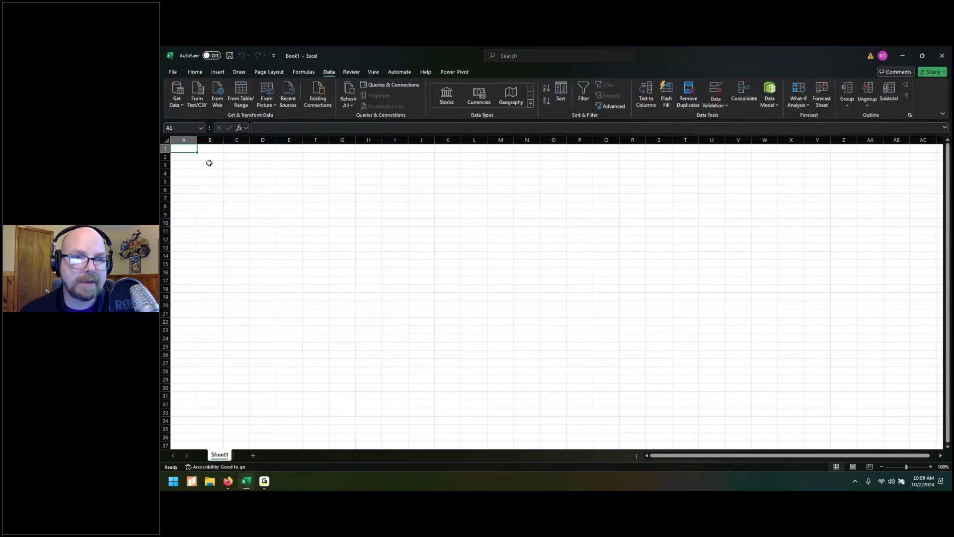
{"action": "left_click", "coordinate": [217, 97]}
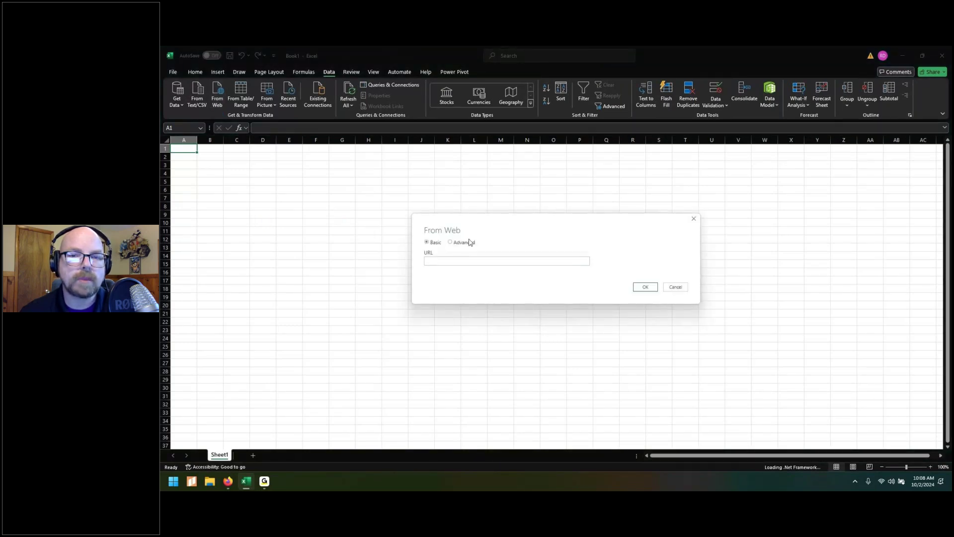
{"action": "left_click", "coordinate": [471, 244]}
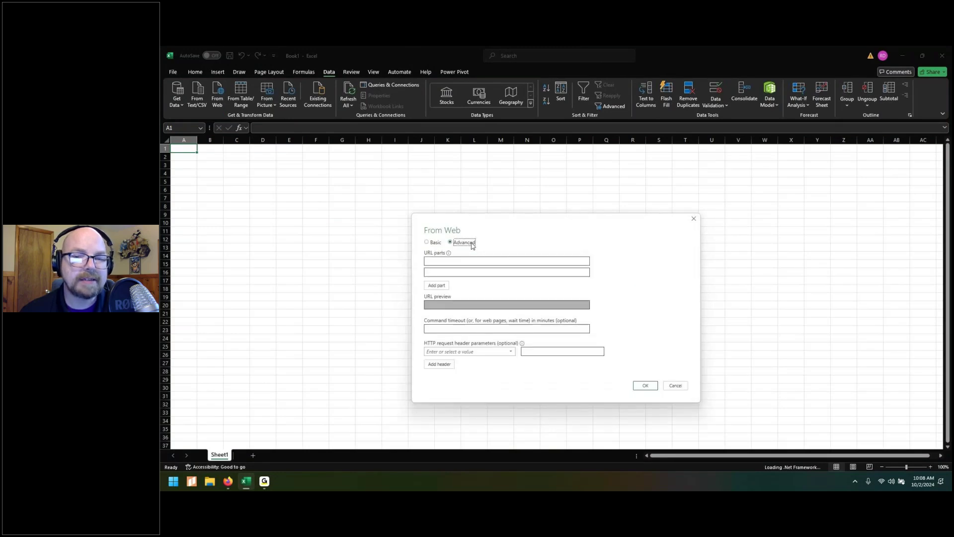
{"action": "left_click", "coordinate": [475, 259]}
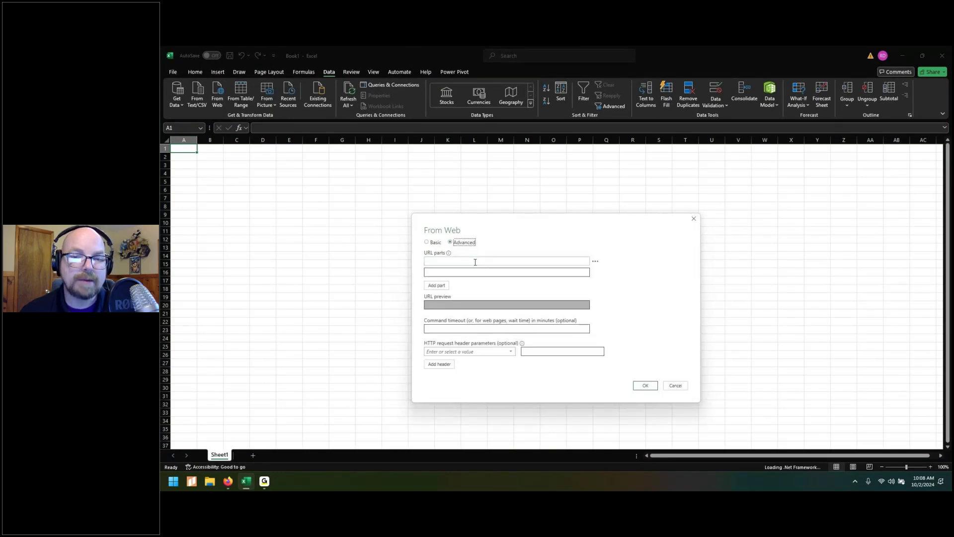
Step: Copy the request URL of the /players call from the API documentation and paste it as the first URL part in Excel's From Web dialog
{"action": "left_click", "coordinate": [230, 481]}
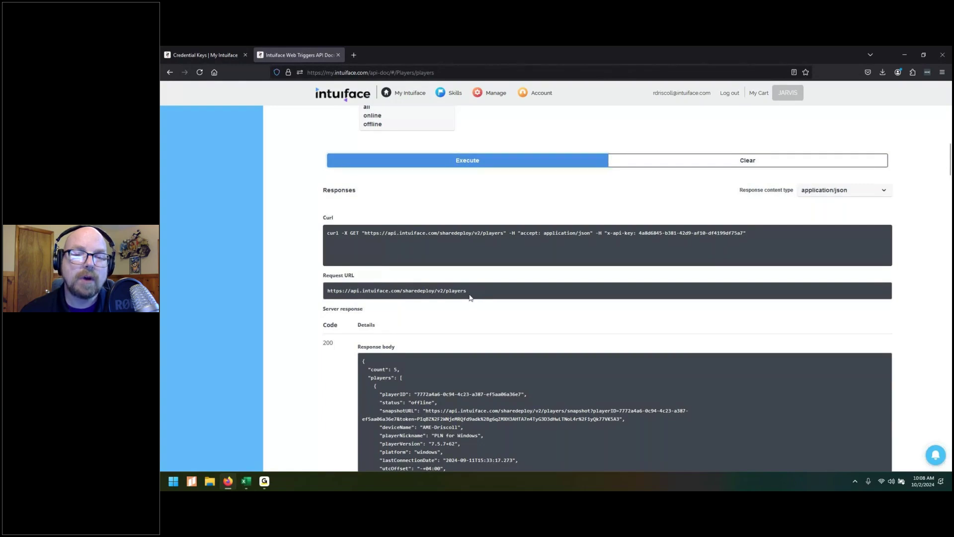
{"action": "scroll", "coordinate": [470, 290], "scroll_direction": "up", "scroll_amount": 3}
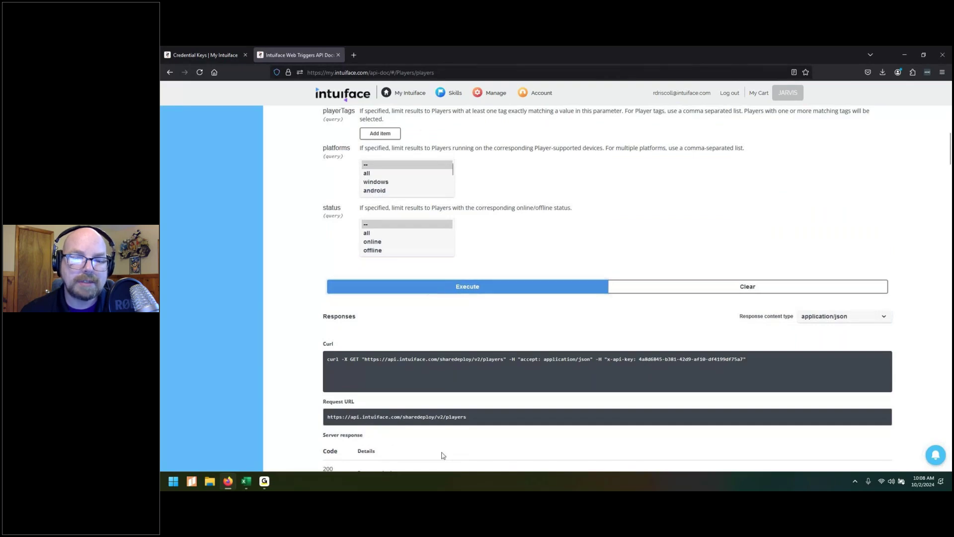
{"action": "scroll", "coordinate": [475, 418], "scroll_direction": "down", "scroll_amount": 1}
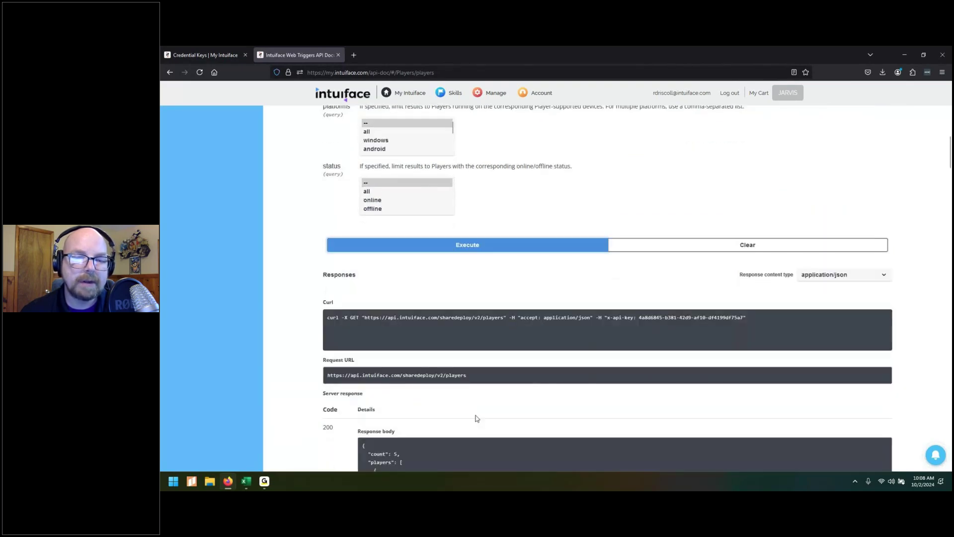
{"action": "left_click_drag", "start_coordinate": [470, 376], "coordinate": [333, 382]}
{"action": "key", "text": "ctrl+c"}
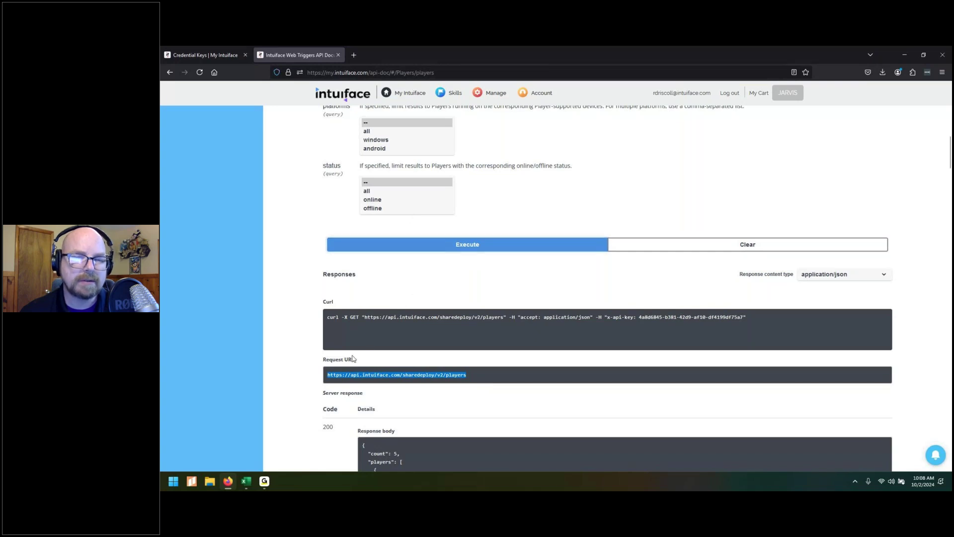
{"action": "left_click", "coordinate": [247, 480]}
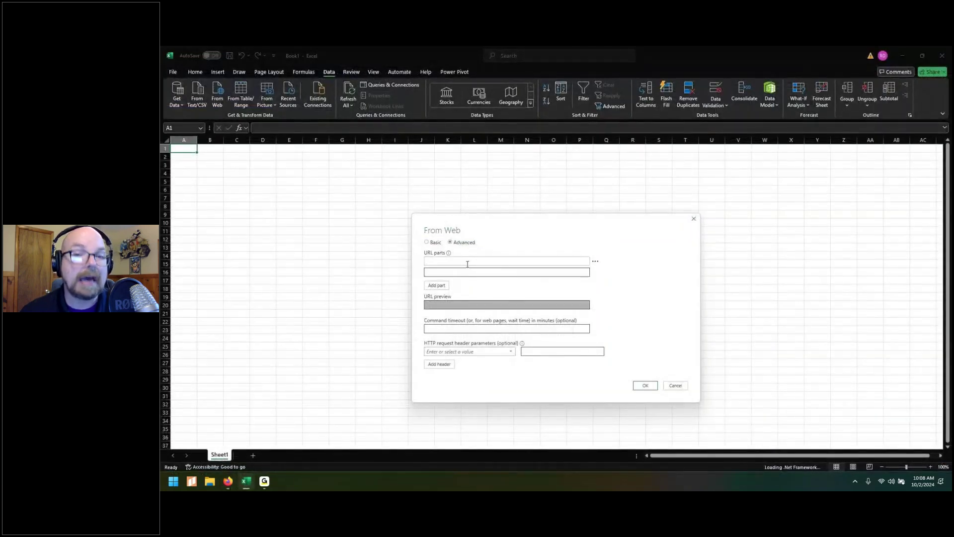
{"action": "left_click", "coordinate": [467, 264]}
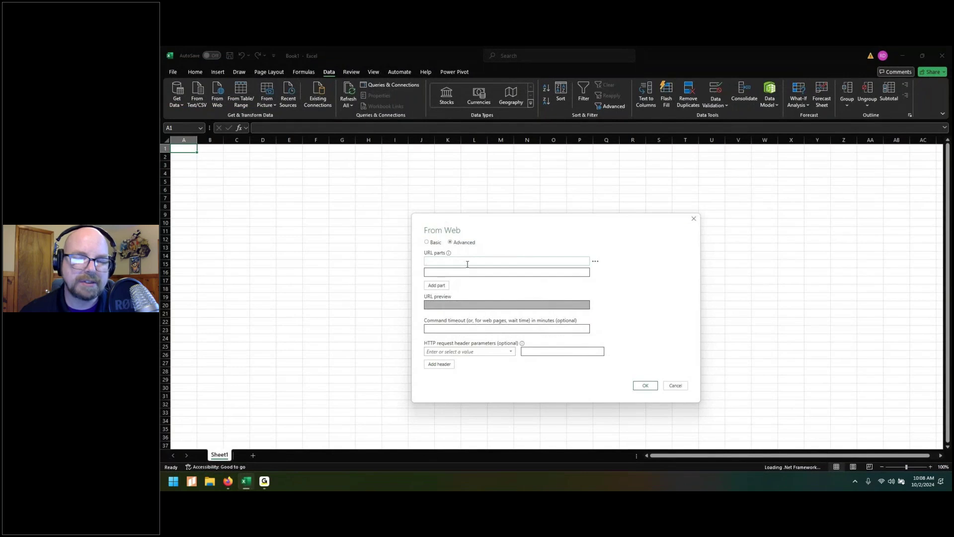
{"action": "key", "text": "ctrl+v"}
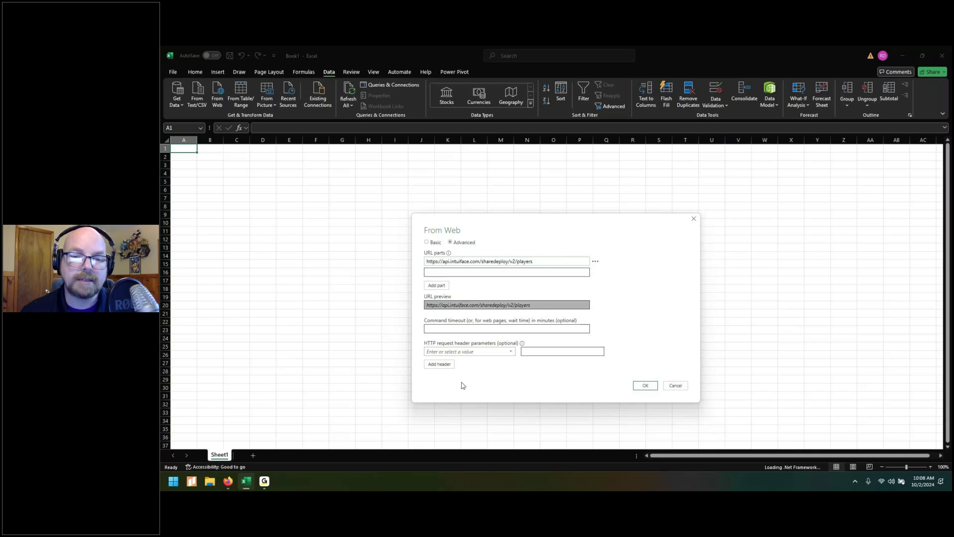
Step: Copy the header name x-api-key from the curl command in the browser and paste it as Excel's HTTP request header parameter name
{"action": "left_click", "coordinate": [494, 352]}
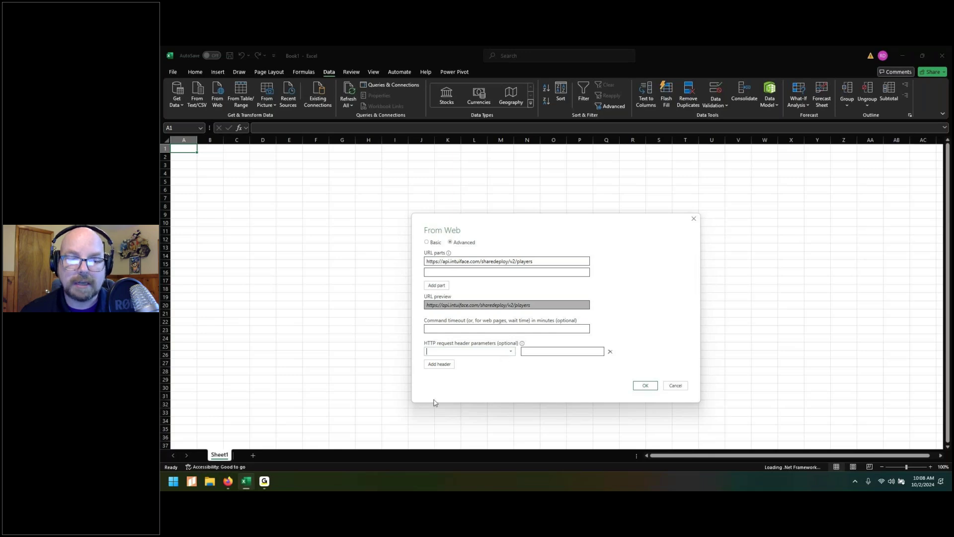
{"action": "left_click", "coordinate": [228, 481]}
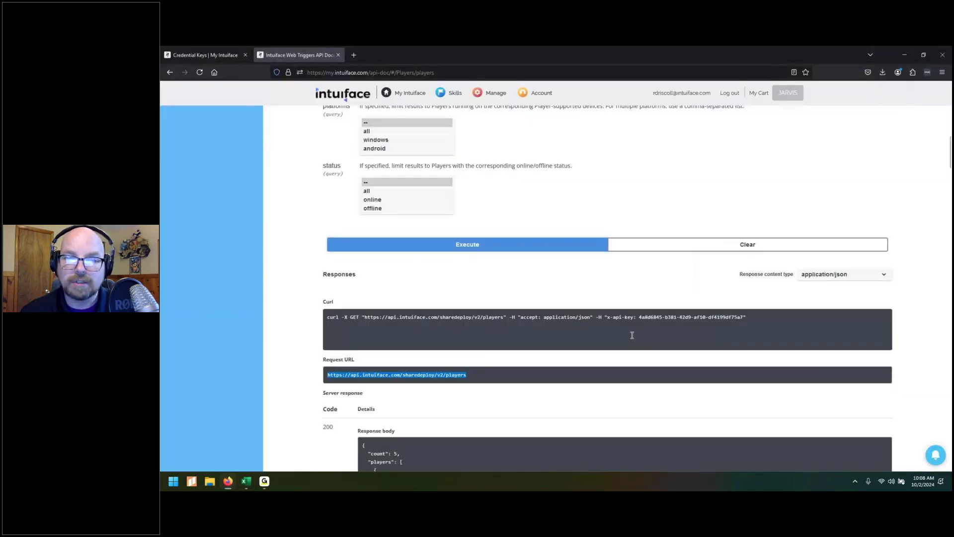
{"action": "left_click", "coordinate": [610, 319]}
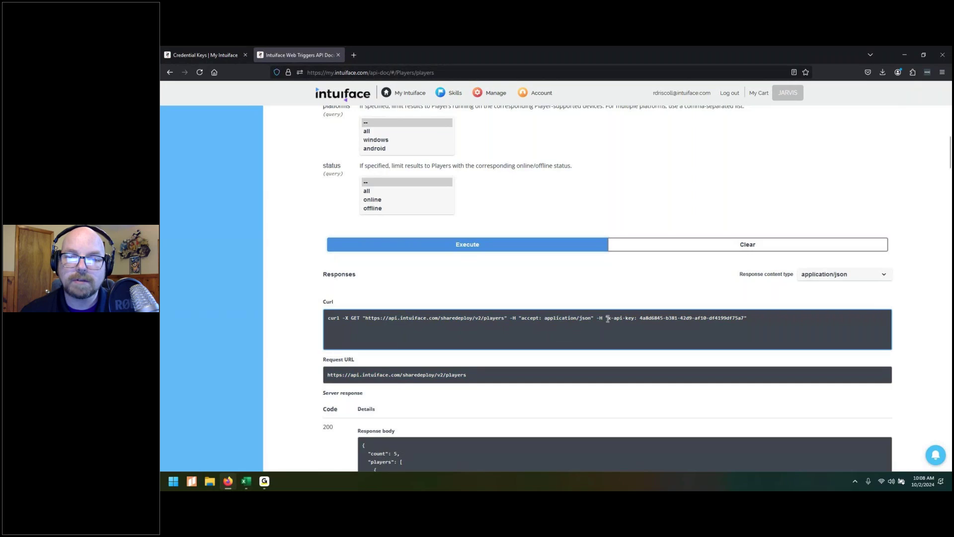
{"action": "left_click_drag", "start_coordinate": [608, 318], "coordinate": [635, 319]}
{"action": "key", "text": "ctrl+c"}
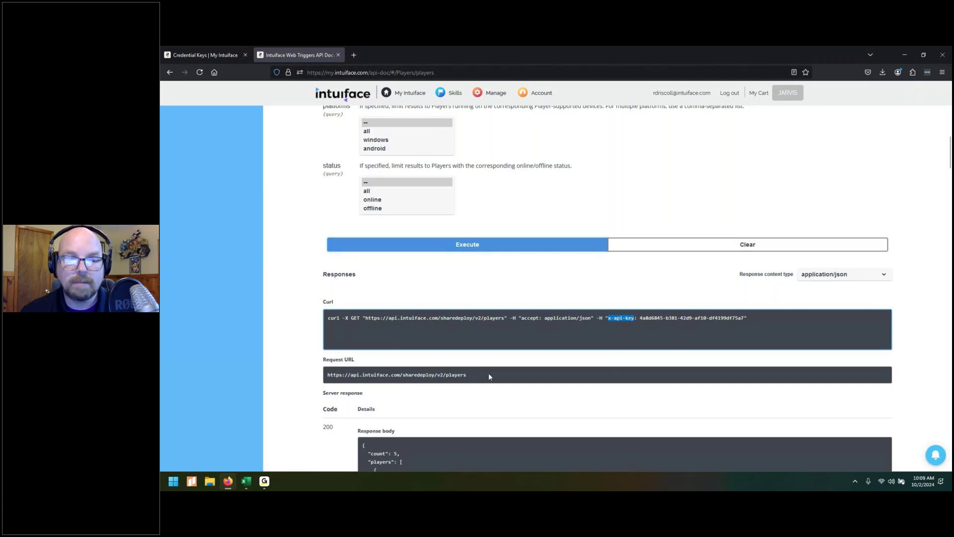
{"action": "left_click", "coordinate": [246, 481]}
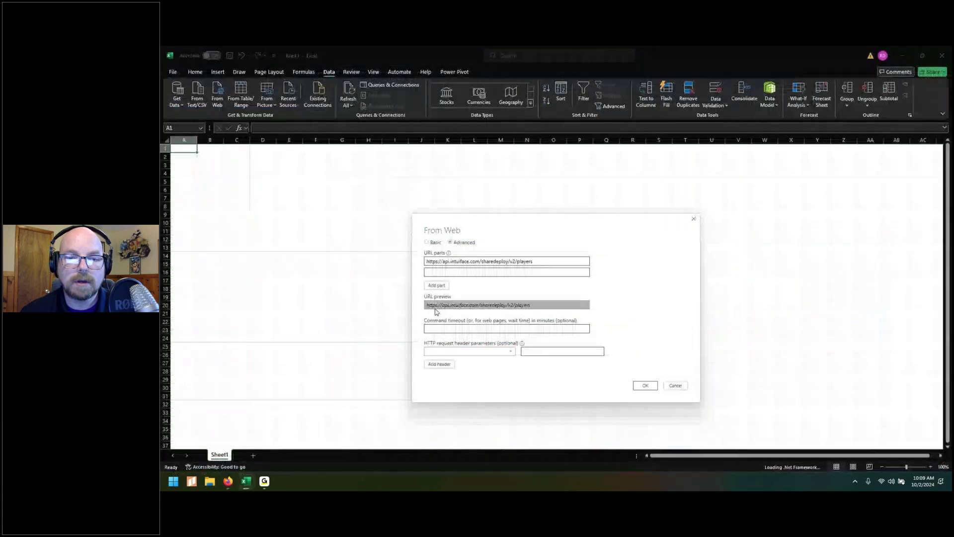
{"action": "left_click", "coordinate": [479, 351]}
{"action": "key", "text": "ctrl+v"}
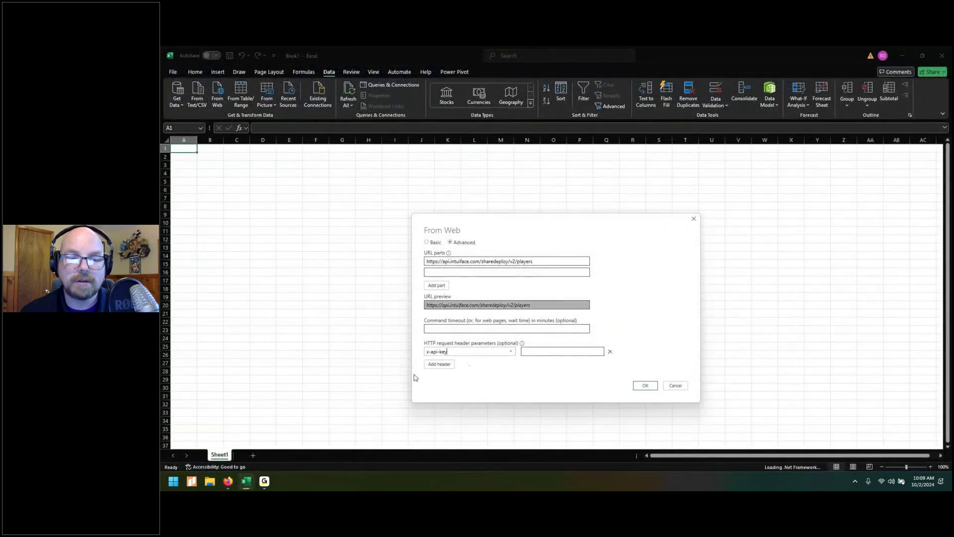
Step: Copy the API key from the curl command, paste it as the x-api-key header value in Excel and submit the web query
{"action": "left_click", "coordinate": [230, 482]}
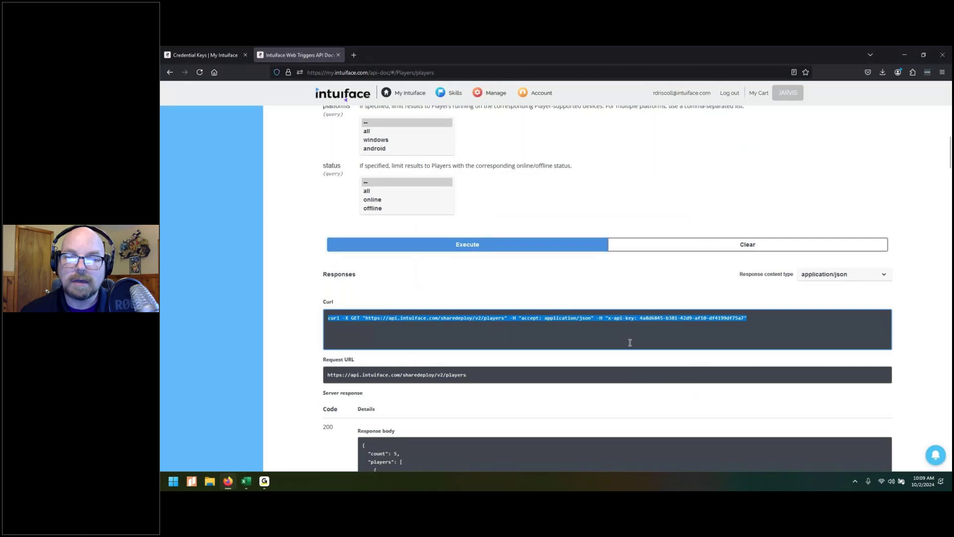
{"action": "left_click", "coordinate": [657, 318]}
{"action": "left_click_drag", "start_coordinate": [640, 318], "coordinate": [745, 319]}
{"action": "key", "text": "ctrl+c"}
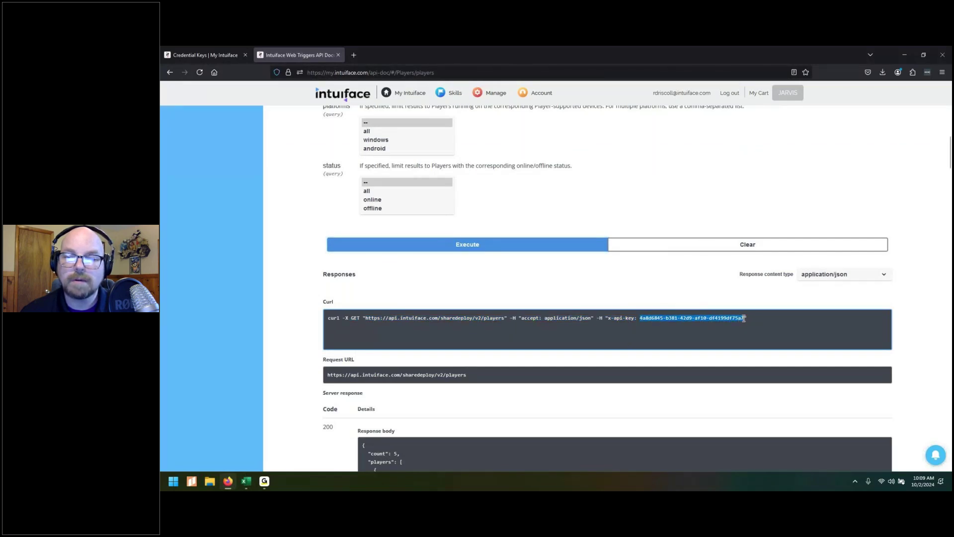
{"action": "left_click", "coordinate": [254, 482]}
{"action": "left_click", "coordinate": [552, 351]}
{"action": "key", "text": "ctrl+v"}
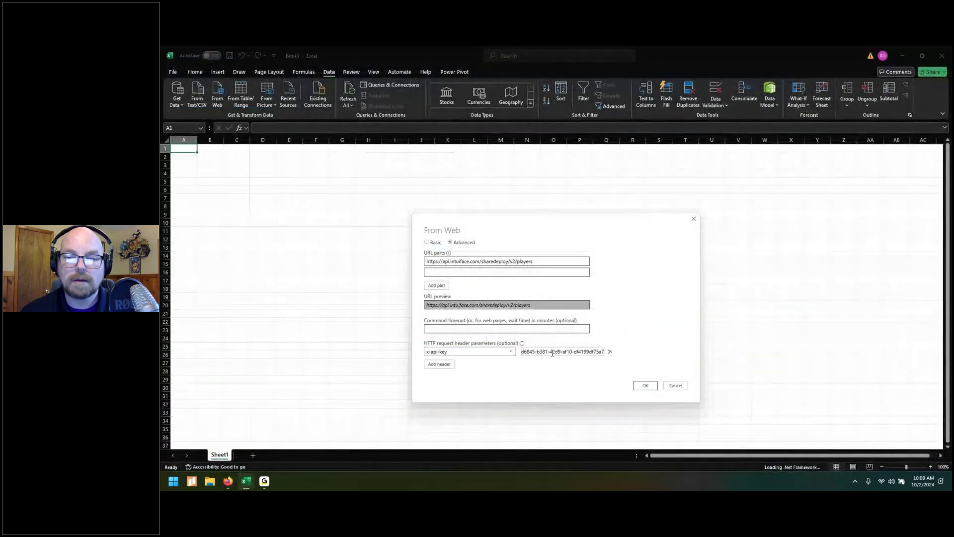
{"action": "left_click", "coordinate": [652, 385]}
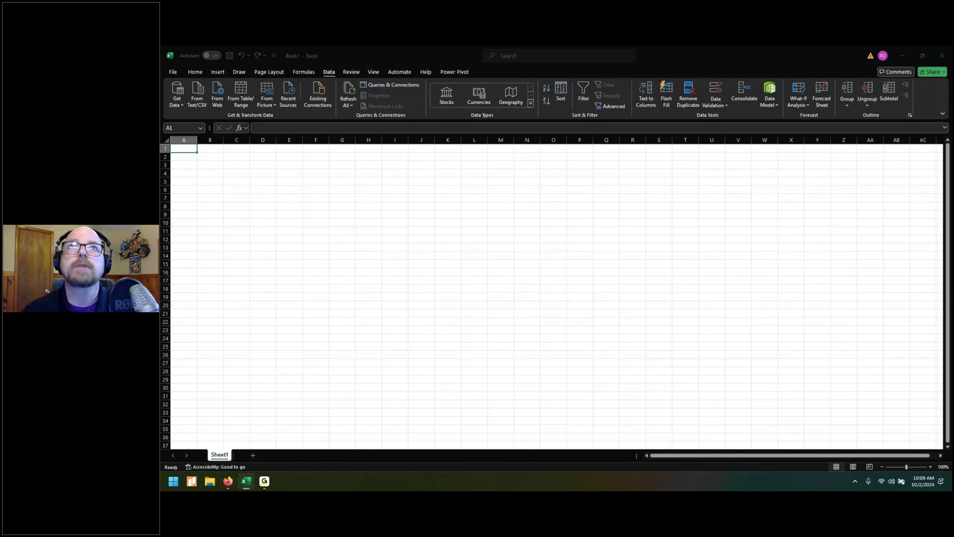
Step: Drill into the players list in the maximized Power Query Editor and convert it to a table with delimiter None and extra columns shown as errors
{"action": "left_click_drag", "start_coordinate": [569, 55], "coordinate": [558, 171]}
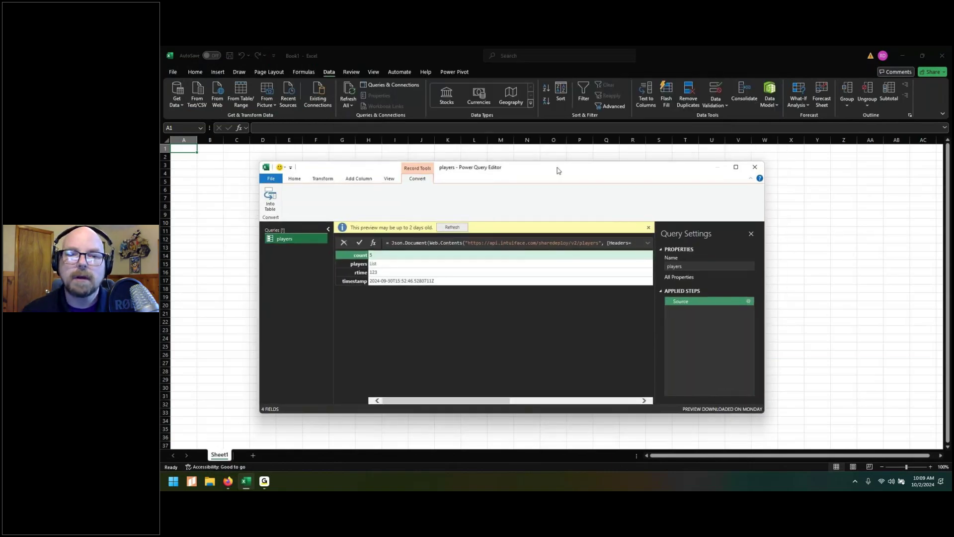
{"action": "double_click", "coordinate": [558, 170]}
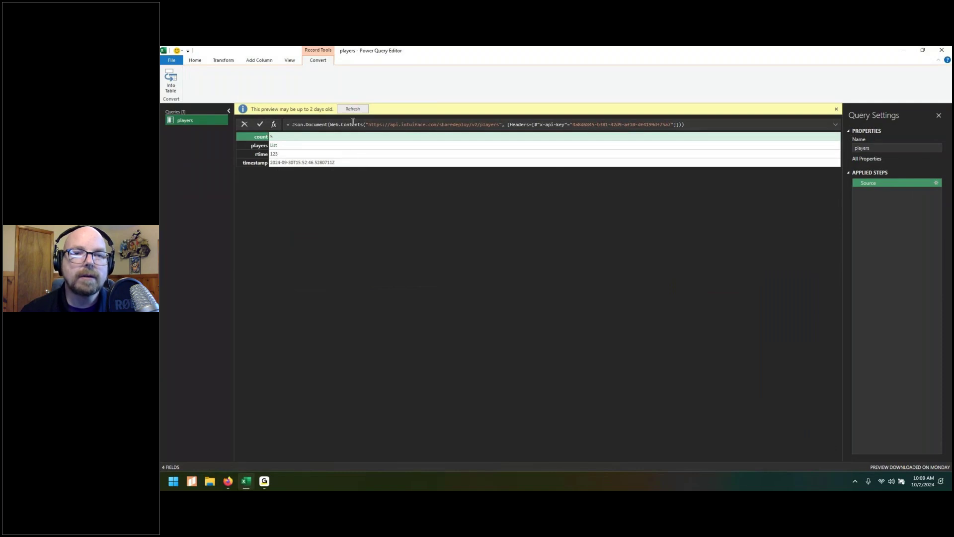
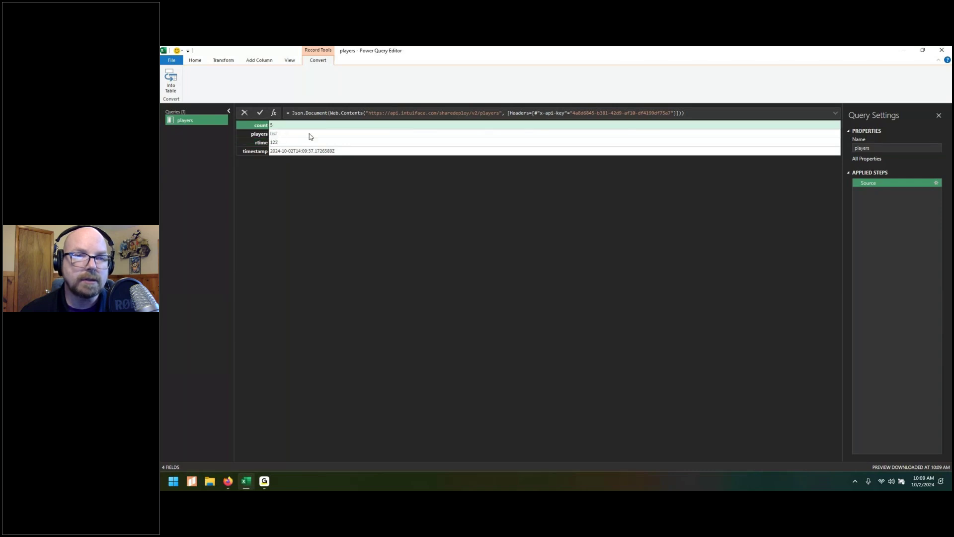
{"action": "left_click", "coordinate": [274, 135]}
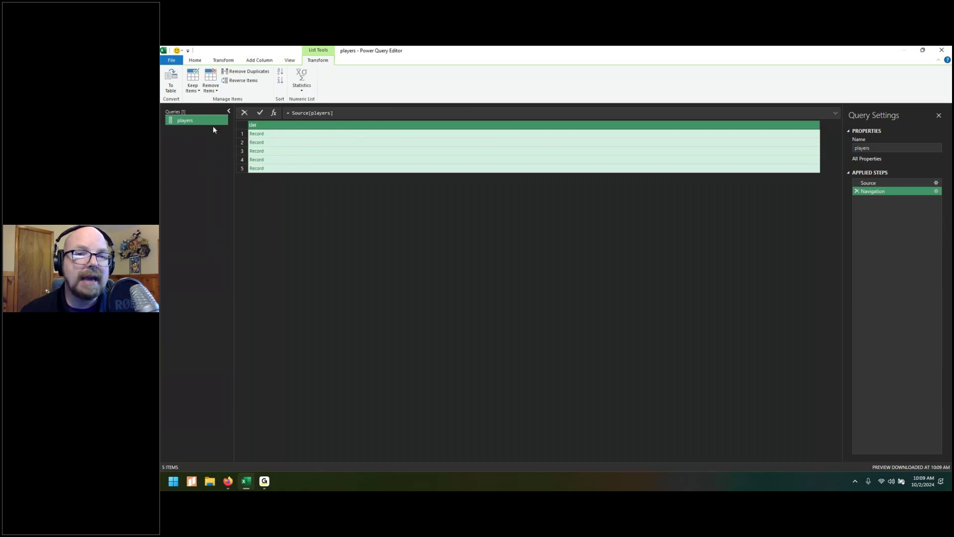
{"action": "left_click", "coordinate": [172, 88]}
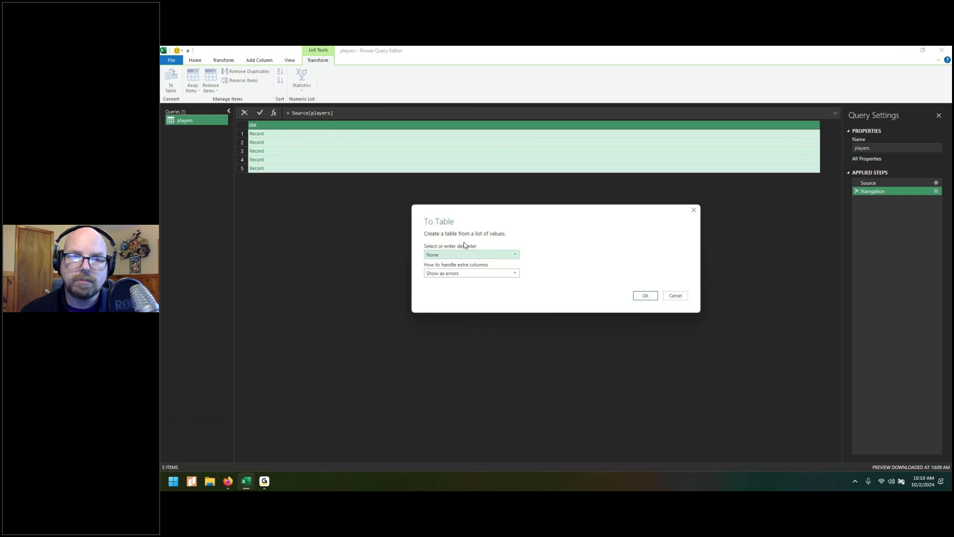
{"action": "left_click", "coordinate": [646, 296]}
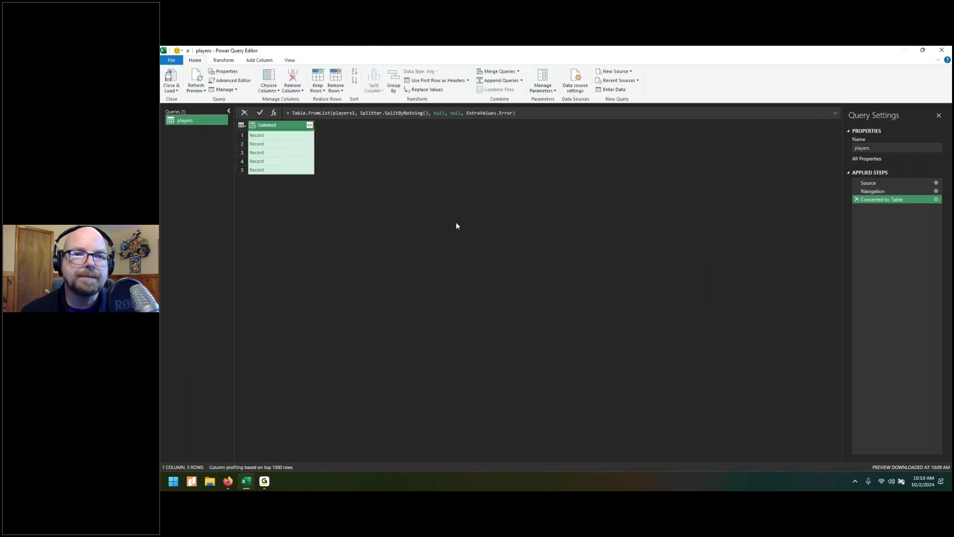
Step: Expand Column1 into all of its fields with the original column name as prefix and load the query into a worksheet
{"action": "left_click", "coordinate": [309, 126]}
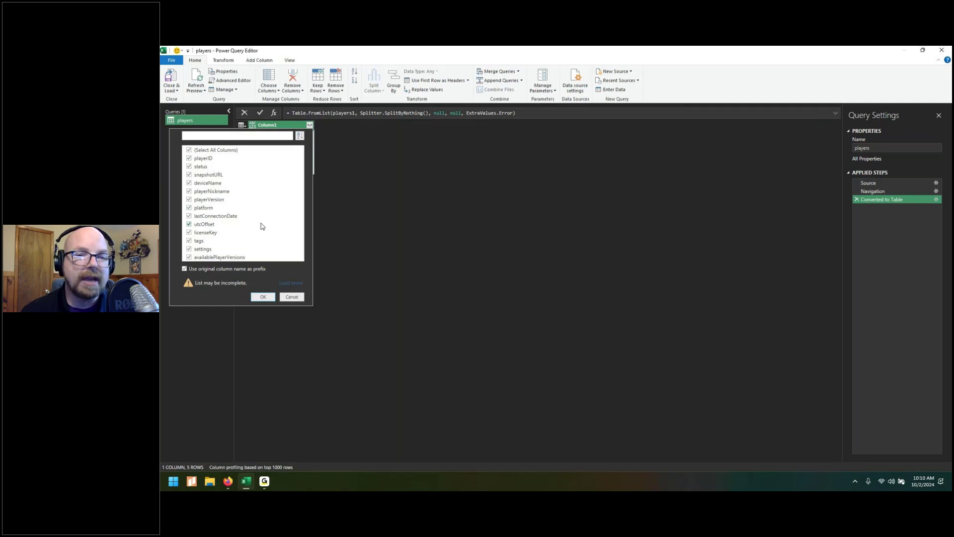
{"action": "left_click", "coordinate": [264, 297]}
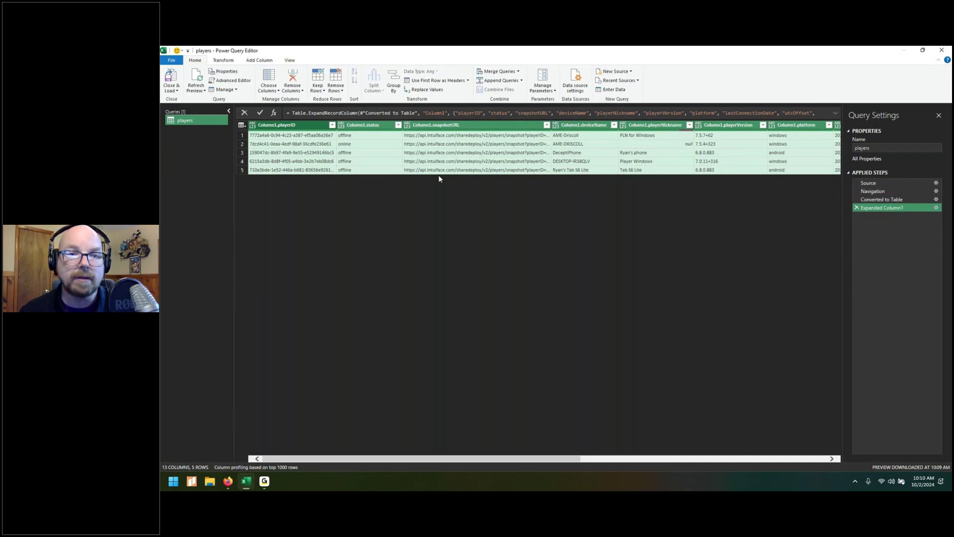
{"action": "left_click", "coordinate": [172, 77]}
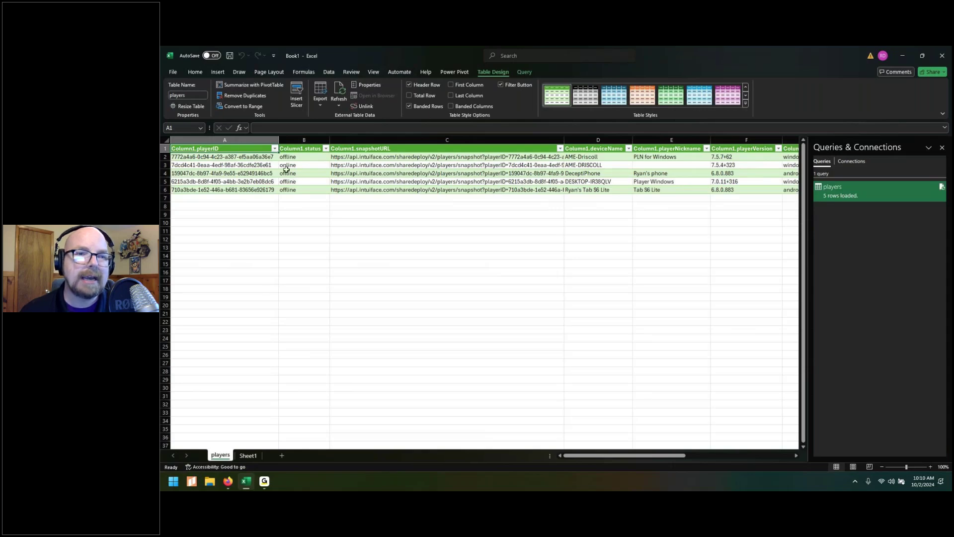
Step: Look at the filter options of the Column1.status column and review the remaining columns of the players table
{"action": "left_click", "coordinate": [326, 148]}
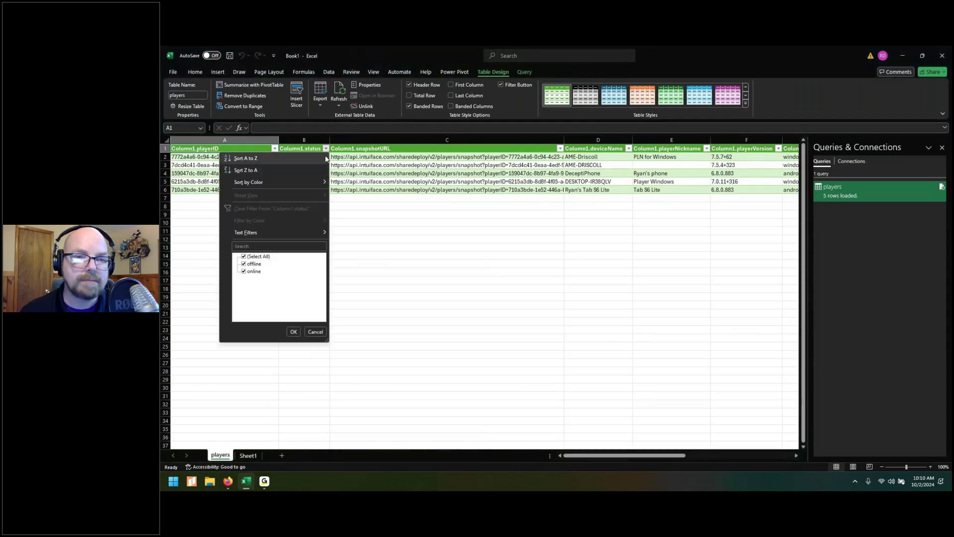
{"action": "left_click", "coordinate": [315, 333]}
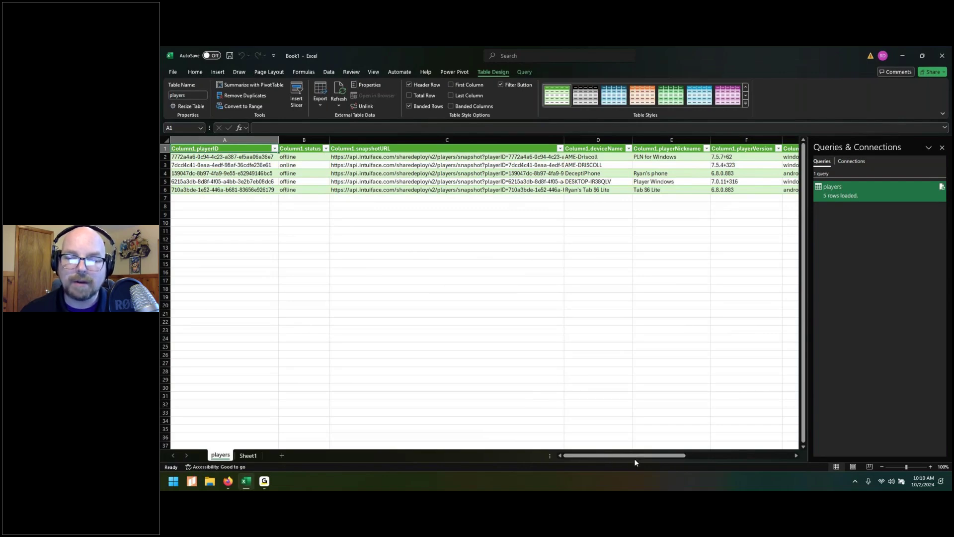
{"action": "left_click_drag", "start_coordinate": [634, 458], "coordinate": [743, 458]}
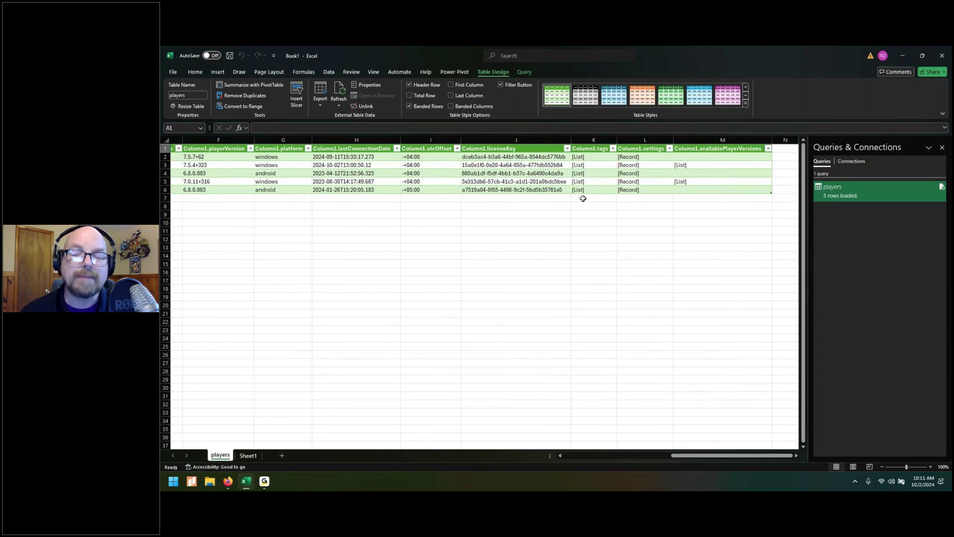
Step: Reopen the players query in the Power Query Editor and check which fields the Column1.settings column can expand into
{"action": "right_click", "coordinate": [859, 192]}
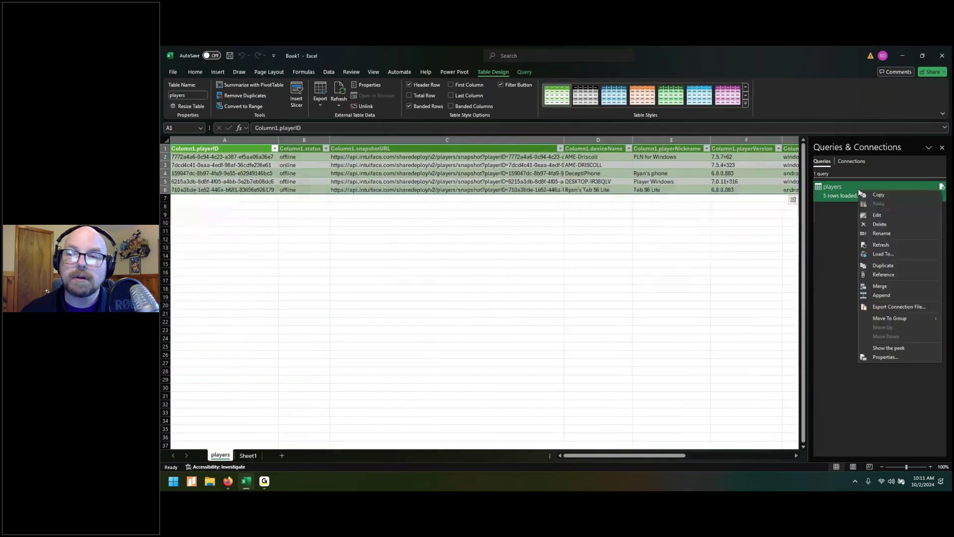
{"action": "left_click", "coordinate": [884, 216]}
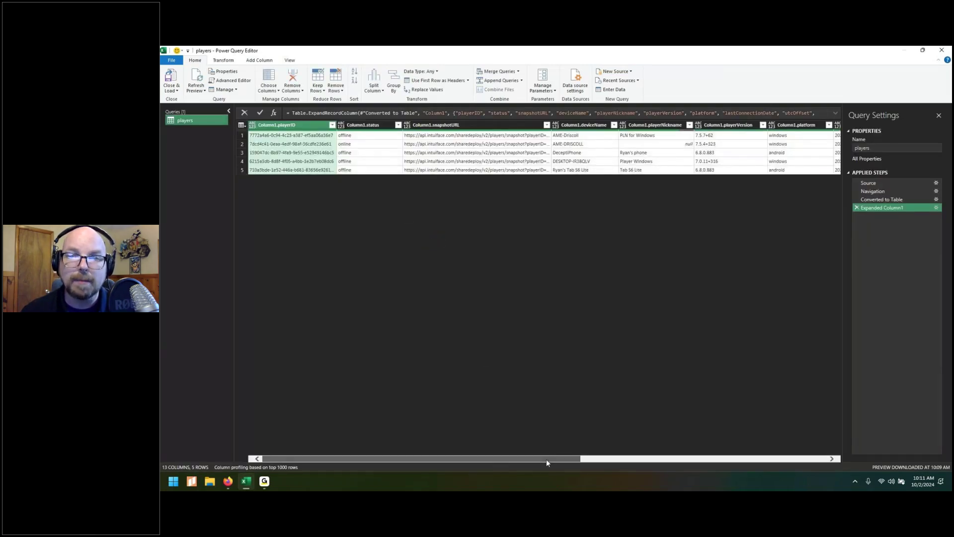
{"action": "left_click_drag", "start_coordinate": [547, 460], "coordinate": [839, 458]}
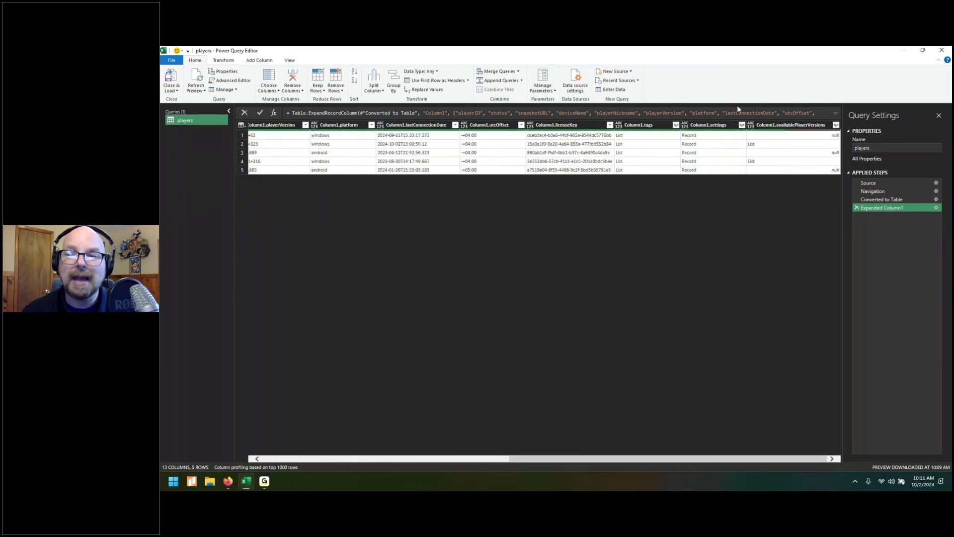
{"action": "left_click", "coordinate": [741, 125]}
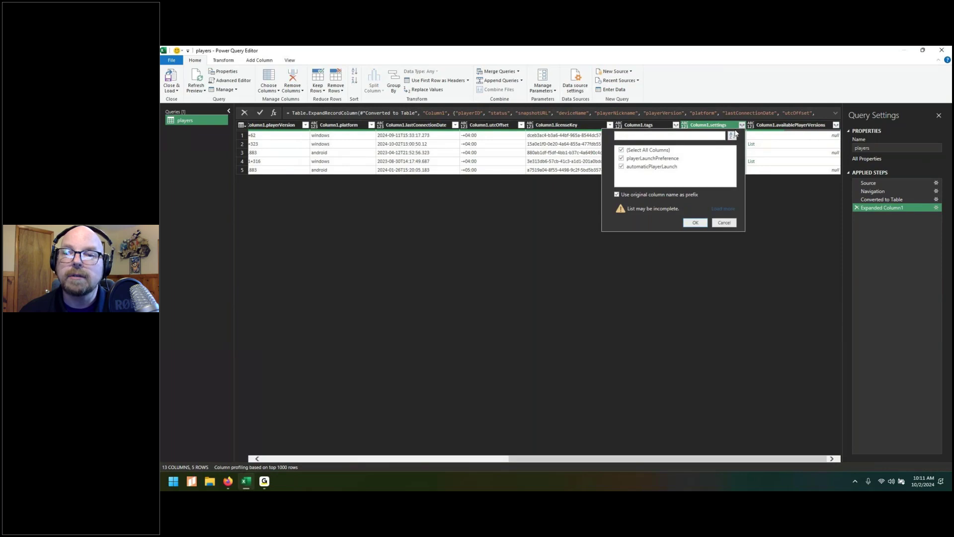
{"action": "left_click", "coordinate": [741, 125]}
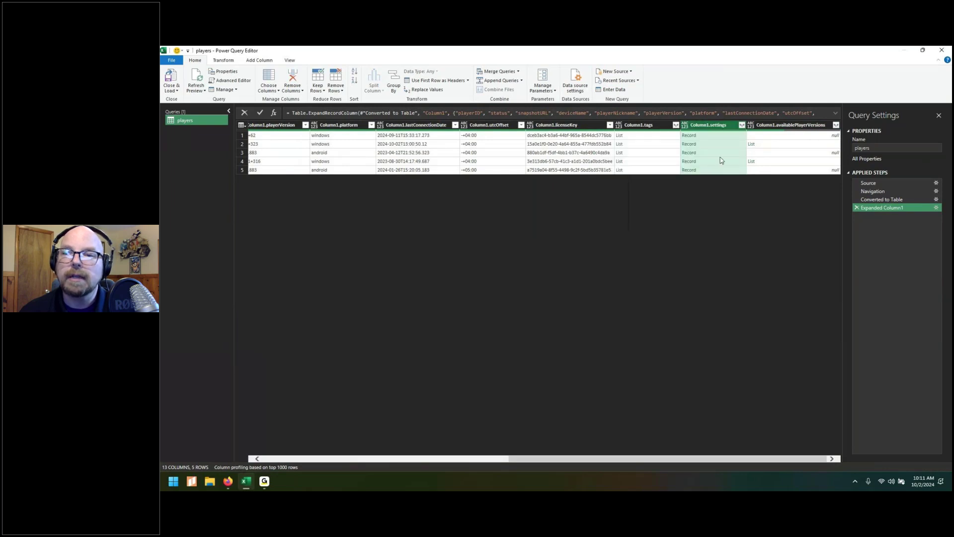
Step: Extract the Column1.tags list values with Equals Sign as the delimiter and load the updated query into the worksheet
{"action": "left_click", "coordinate": [676, 125]}
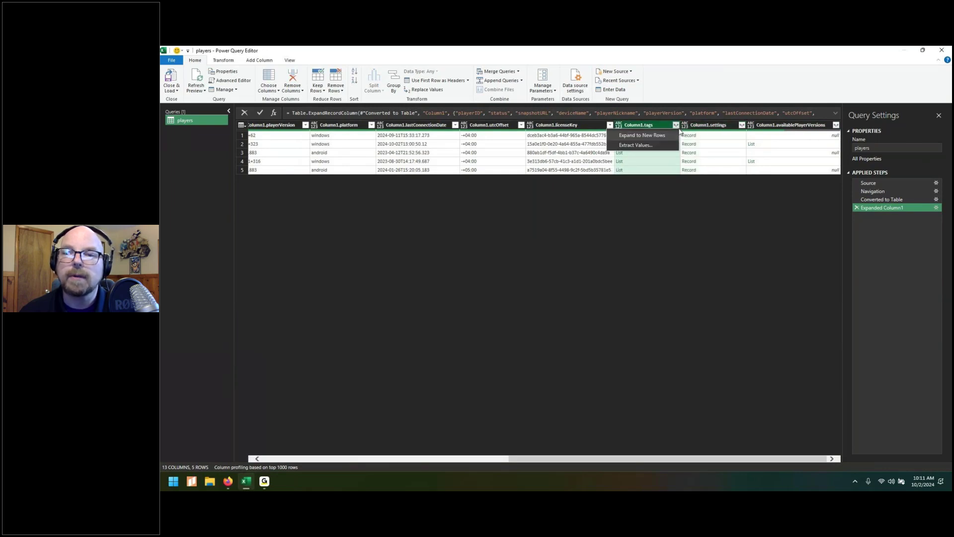
{"action": "left_click", "coordinate": [648, 146]}
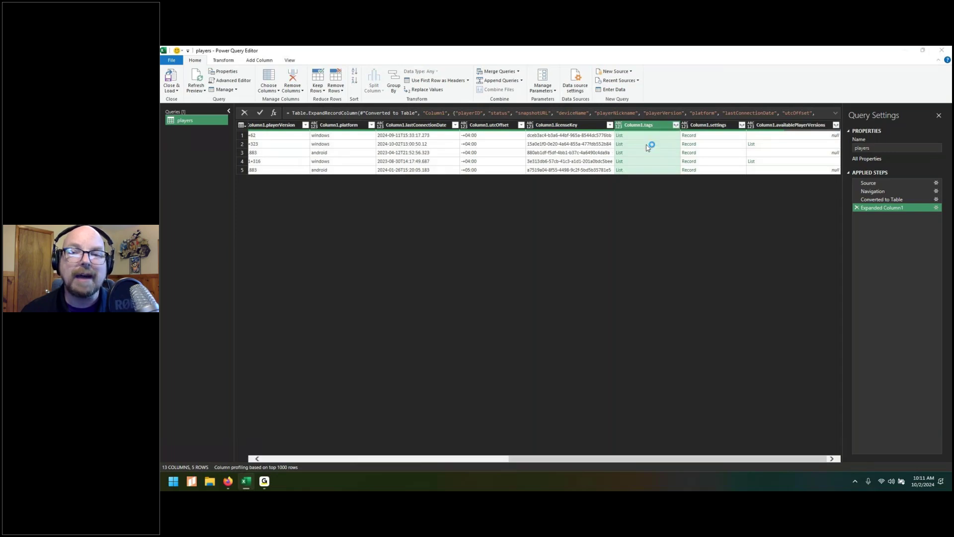
{"action": "left_click", "coordinate": [515, 255]}
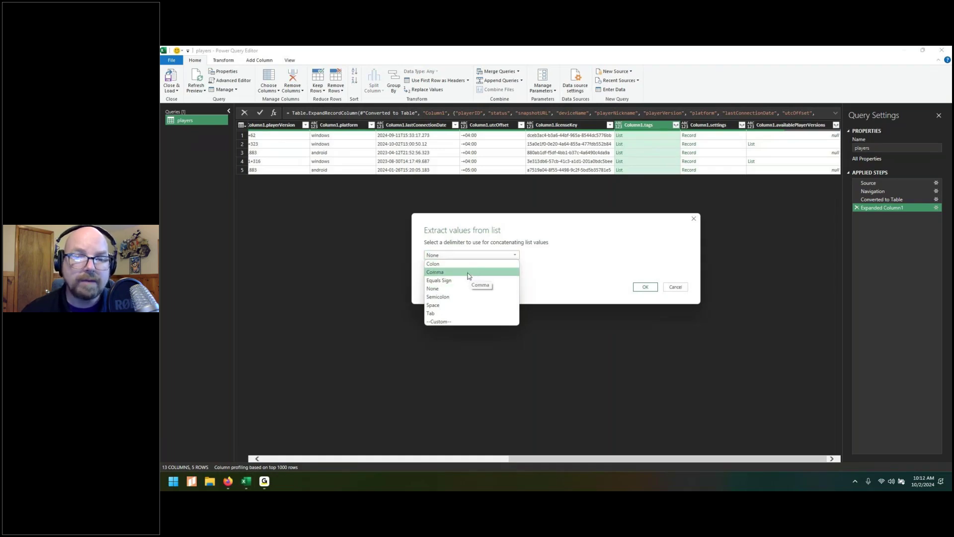
{"action": "left_click", "coordinate": [454, 281]}
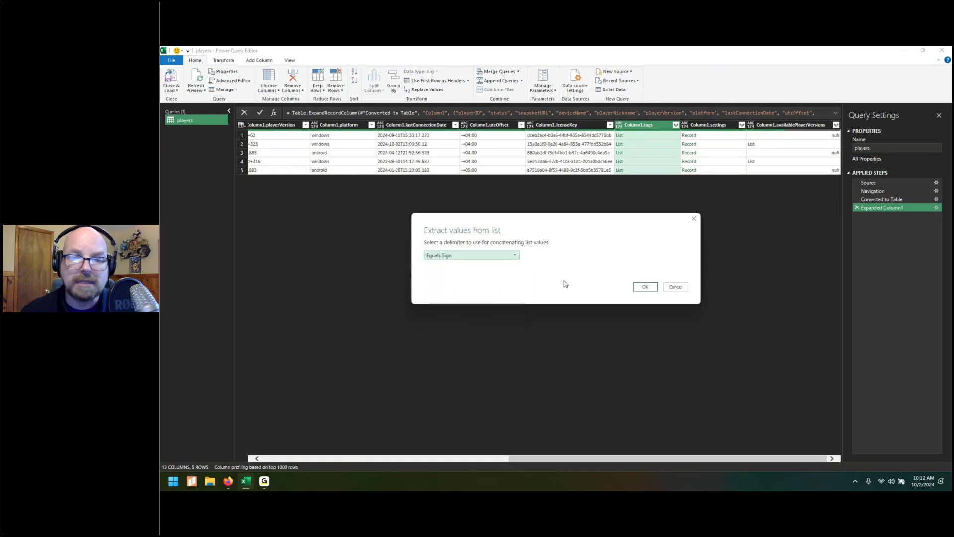
{"action": "left_click", "coordinate": [646, 287]}
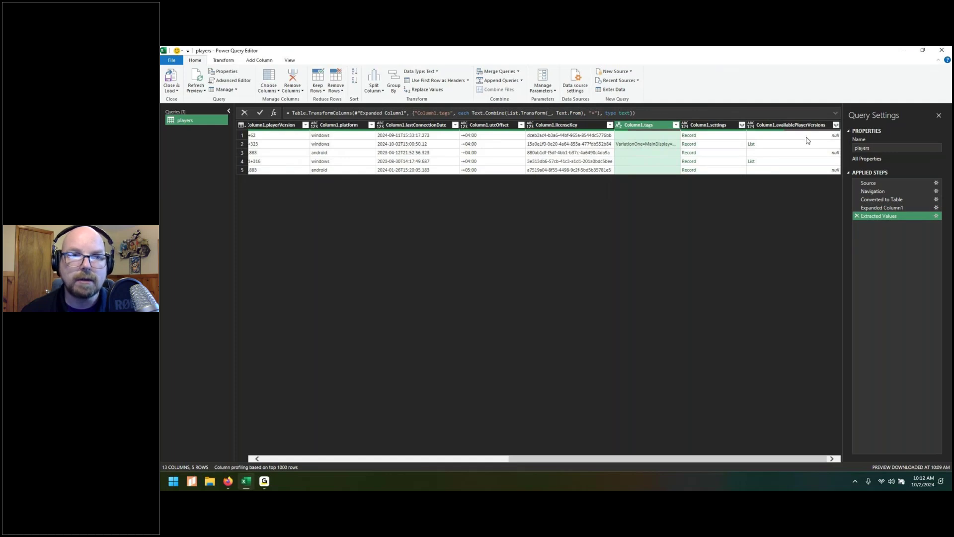
{"action": "left_click", "coordinate": [171, 77]}
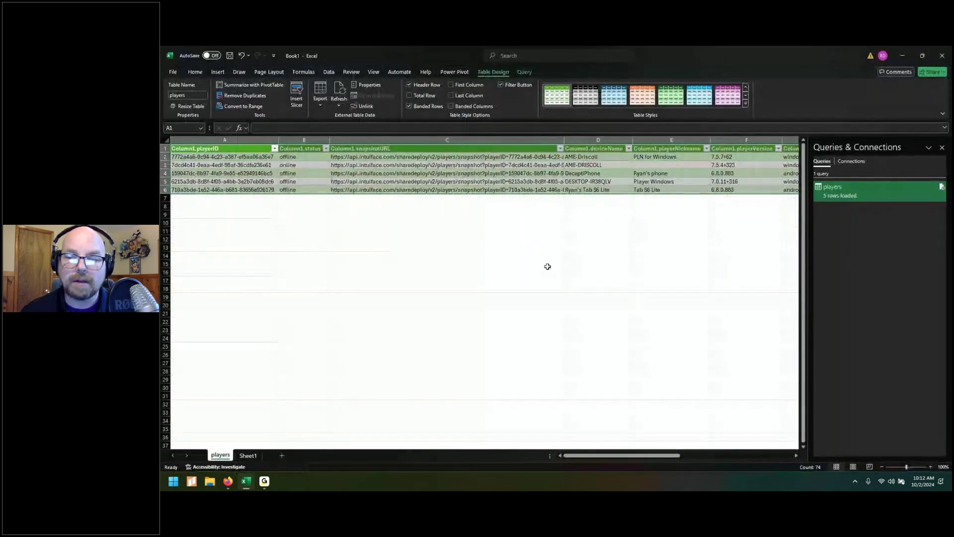
Step: Review the extracted tags and filter options of the Column1.tags column and refresh the players table, leaving the cell contents in place
{"action": "left_click_drag", "start_coordinate": [629, 460], "coordinate": [632, 458]}
{"action": "left_click", "coordinate": [686, 166]}
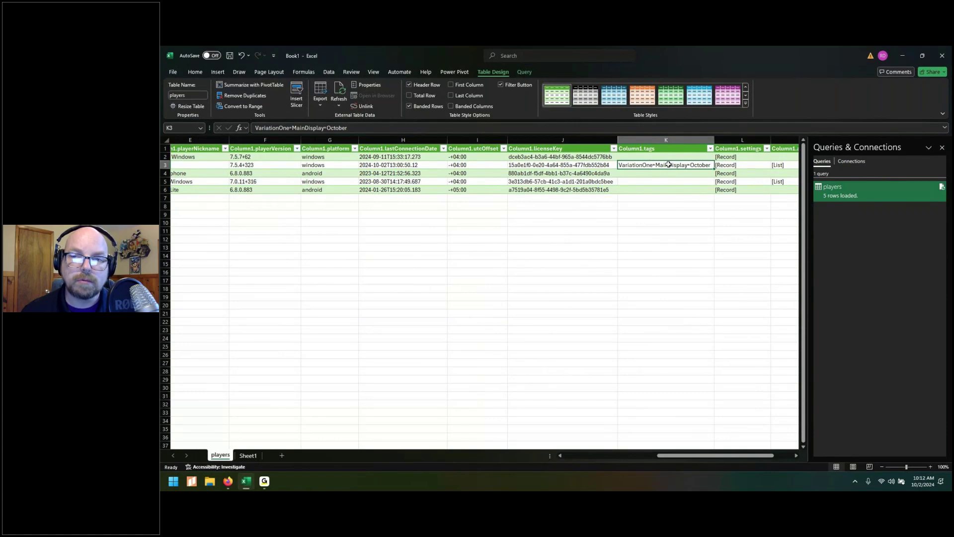
{"action": "left_click", "coordinate": [711, 151]}
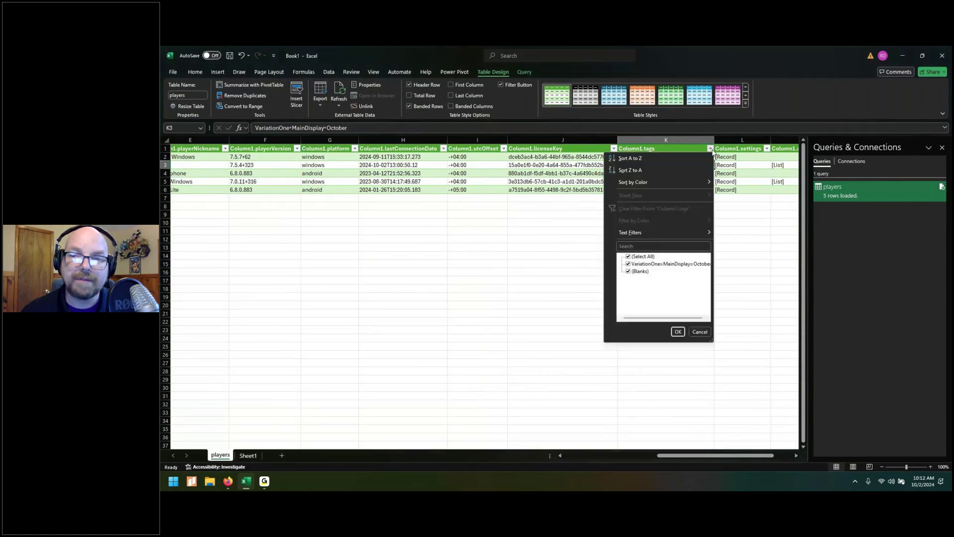
{"action": "left_click", "coordinate": [711, 151]}
{"action": "left_click_drag", "start_coordinate": [679, 169], "coordinate": [677, 173]}
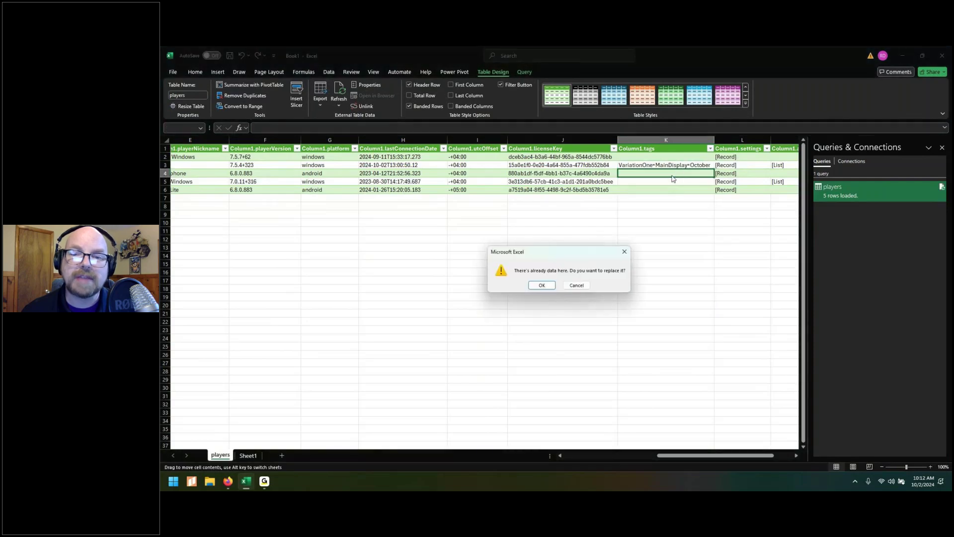
{"action": "left_click", "coordinate": [576, 287]}
{"action": "left_click_drag", "start_coordinate": [713, 455], "coordinate": [575, 468]}
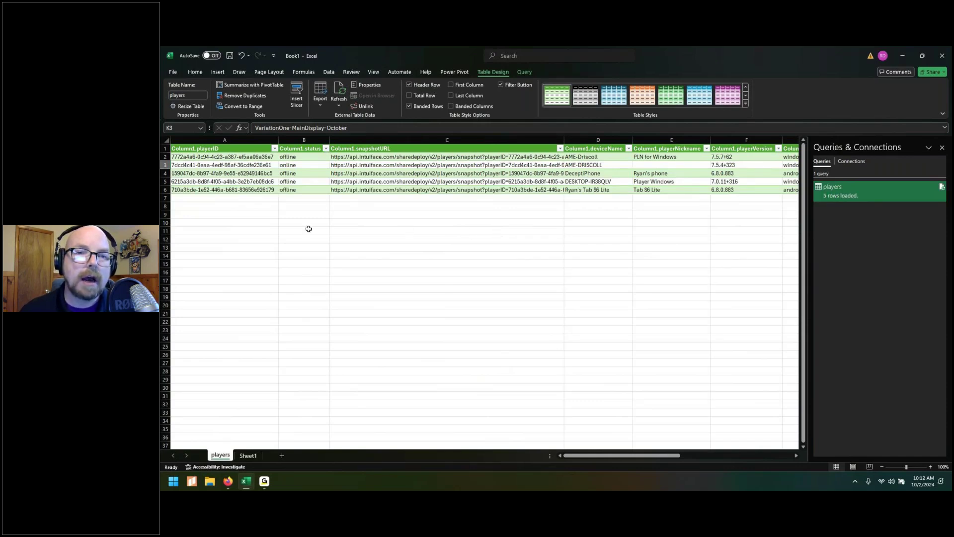
{"action": "left_click", "coordinate": [341, 90]}
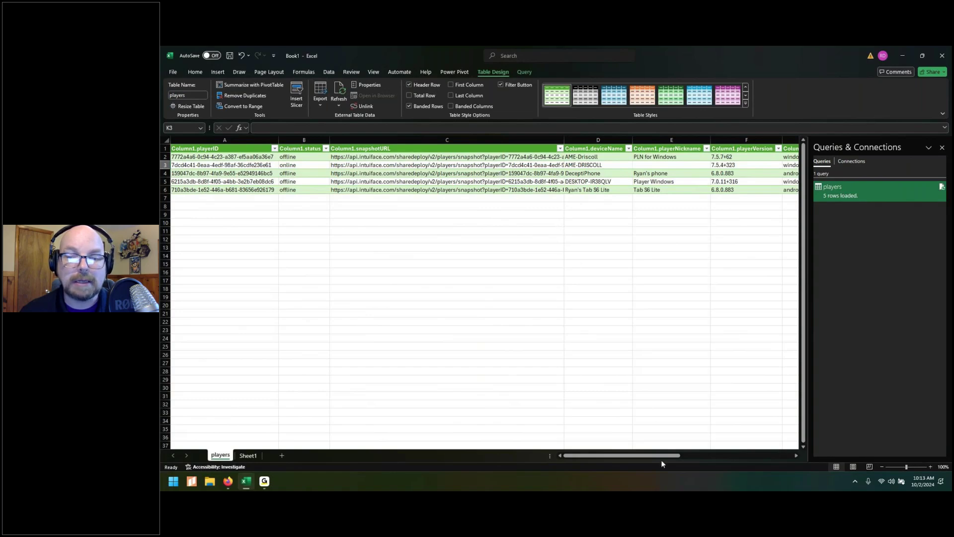
{"action": "mouse_move", "coordinate": [662, 457]}
{"action": "left_mouse_down"}
{"action": "mouse_move", "coordinate": [708, 459]}
{"action": "mouse_move", "coordinate": [654, 462]}
{"action": "left_mouse_up"}
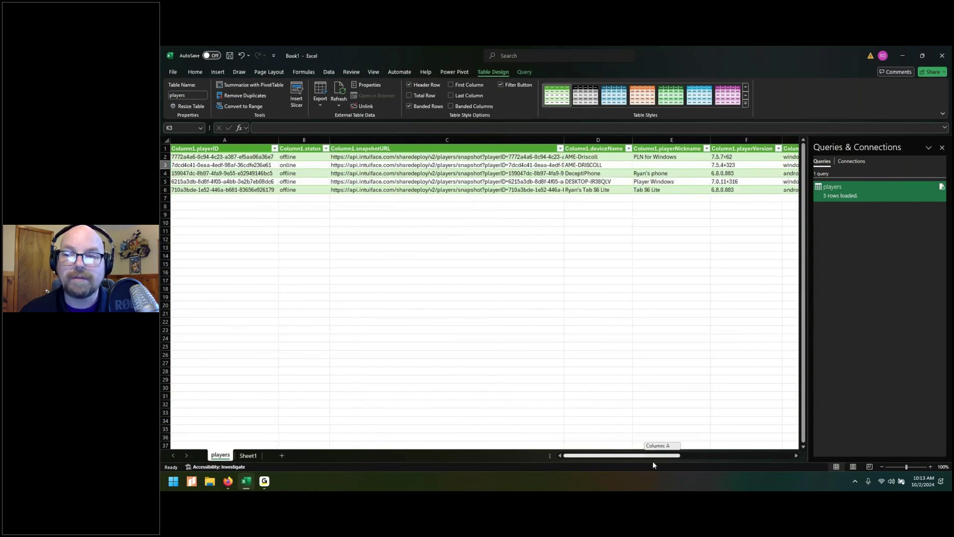
{"action": "right_click", "coordinate": [846, 199]}
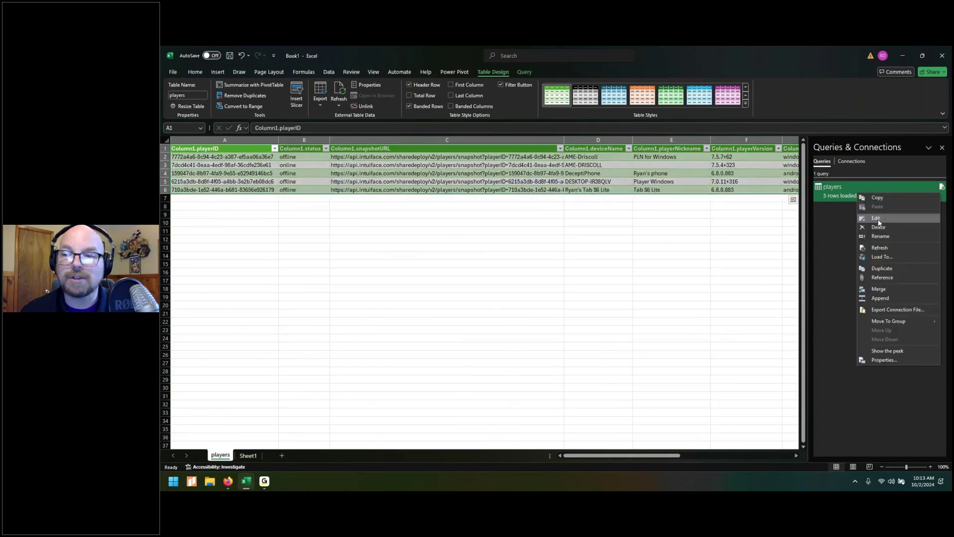
{"action": "left_click", "coordinate": [848, 219]}
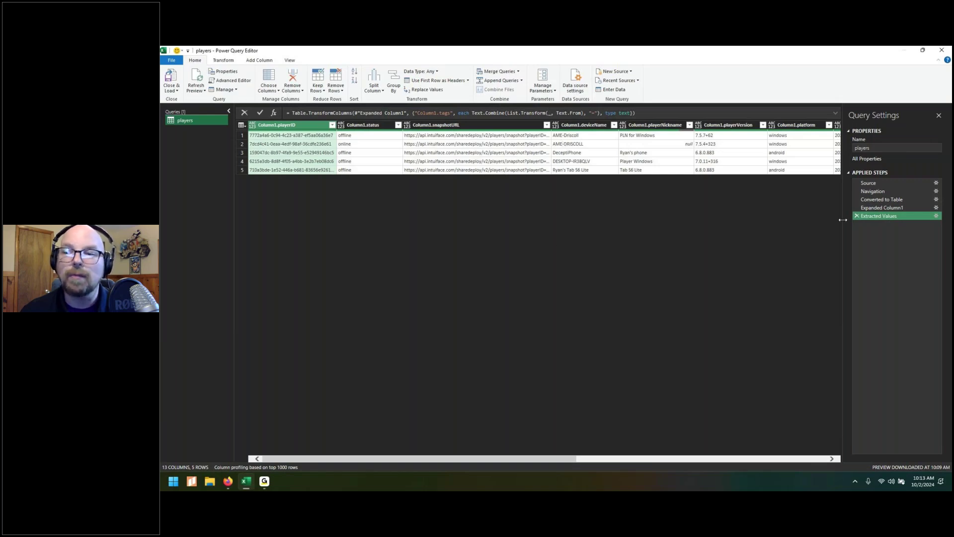
{"action": "left_click", "coordinate": [874, 199]}
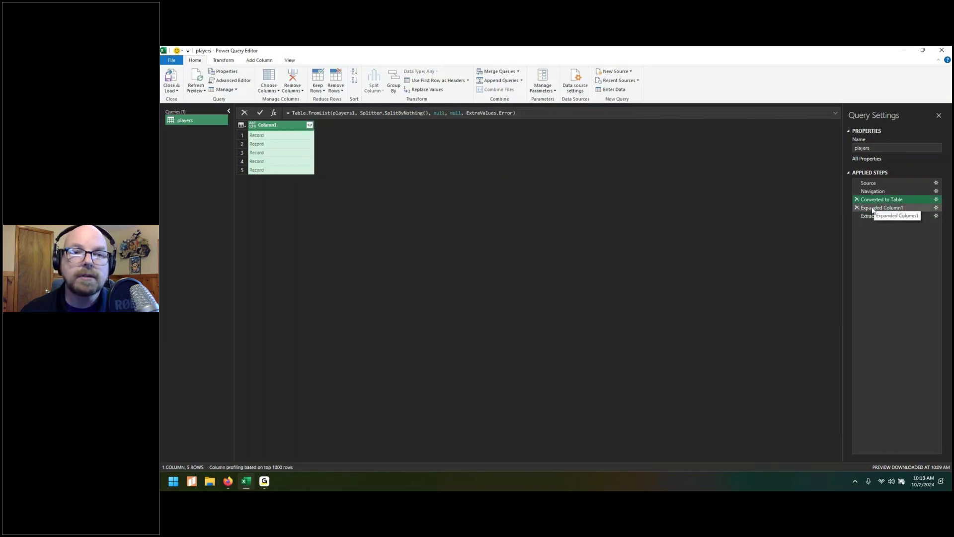
{"action": "left_click", "coordinate": [310, 125]}
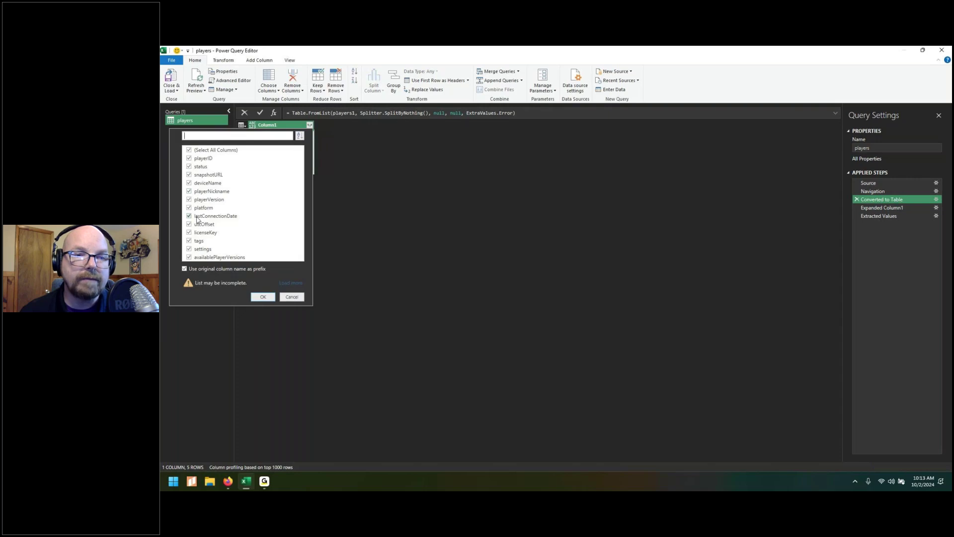
{"action": "left_click", "coordinate": [189, 233]}
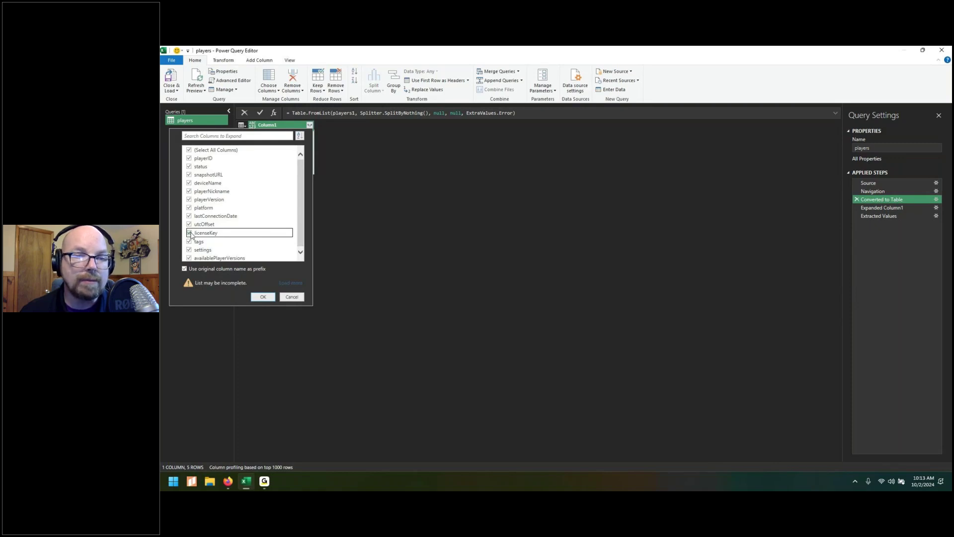
{"action": "left_click", "coordinate": [263, 297]}
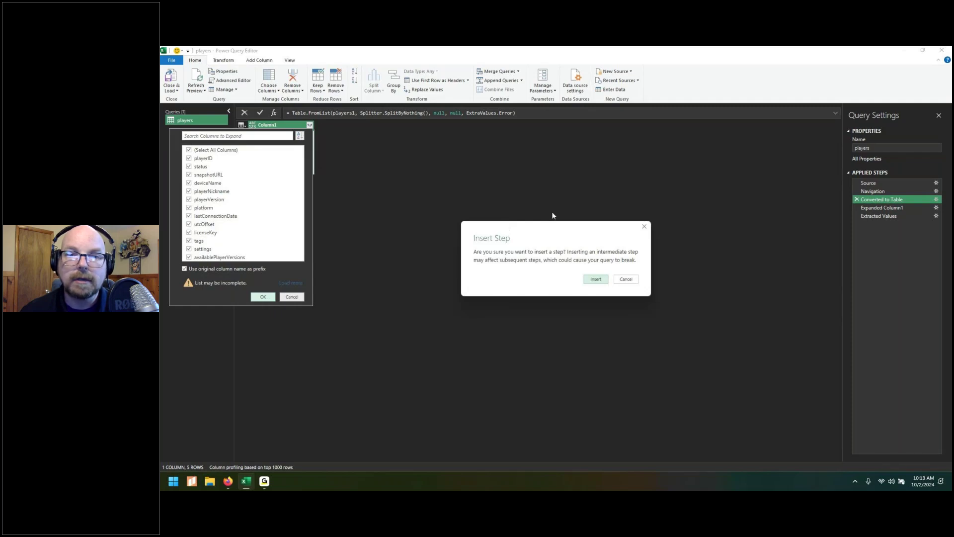
{"action": "left_click", "coordinate": [626, 279]}
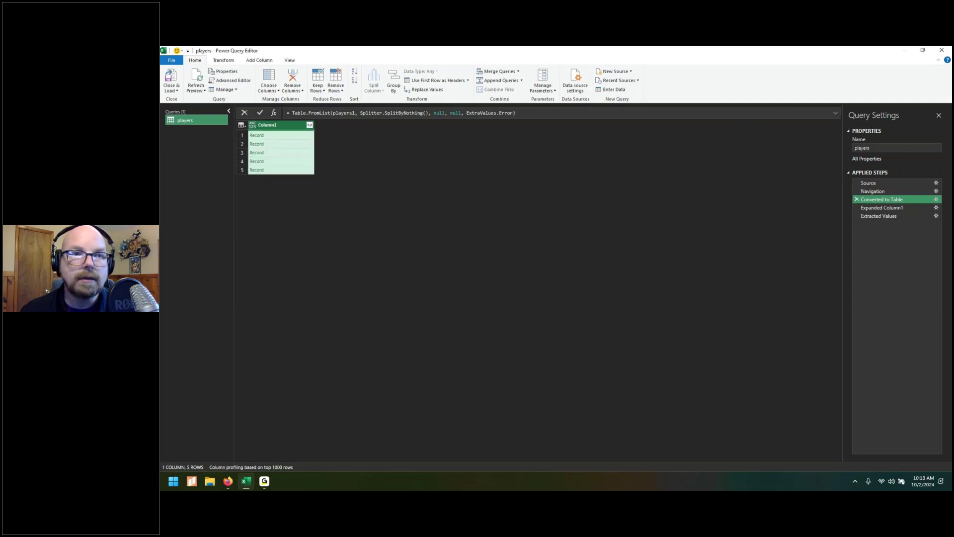
{"action": "left_click", "coordinate": [171, 74]}
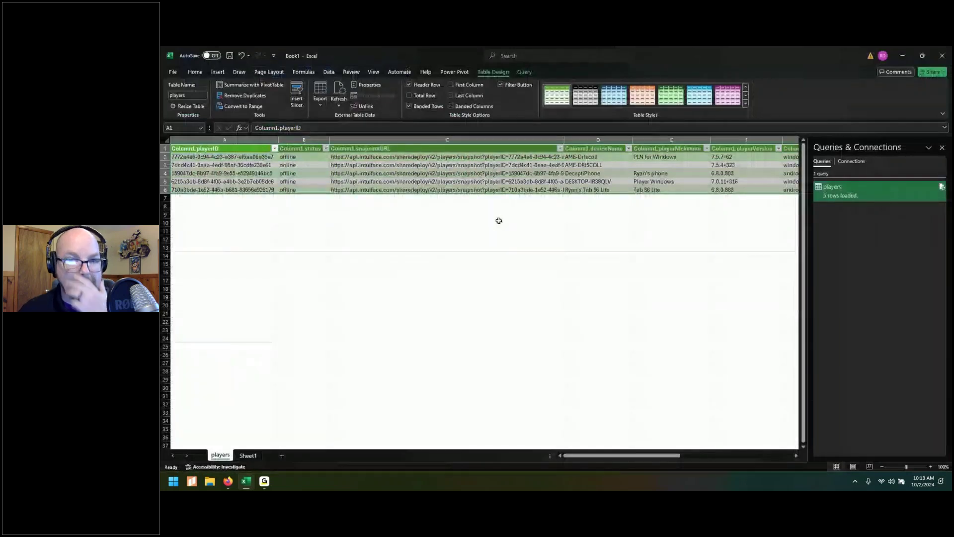
Step: Inspect a player's snapshot URL cell, switch to Firefox and review the /players parameters and the Experiences endpoints in the API documentation
{"action": "left_click", "coordinate": [504, 191]}
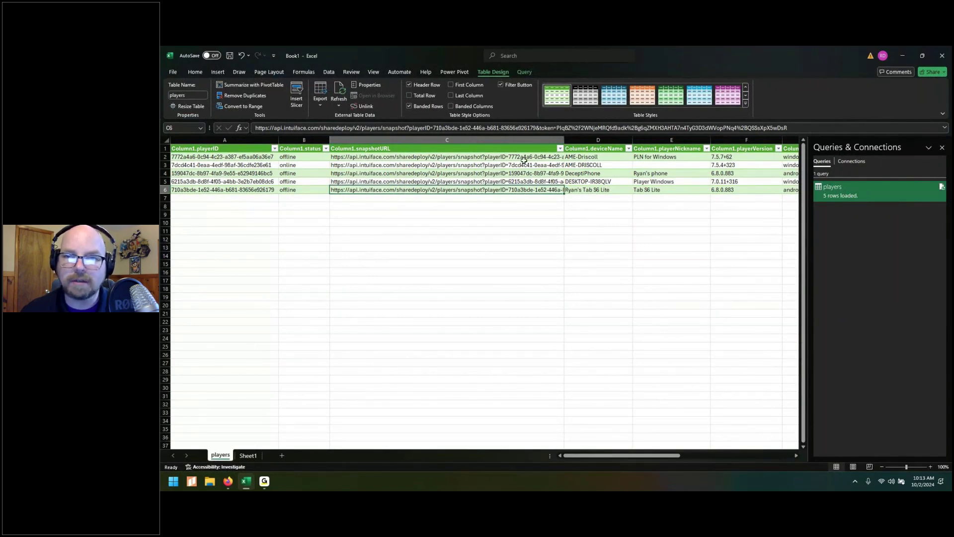
{"action": "left_click", "coordinate": [230, 480]}
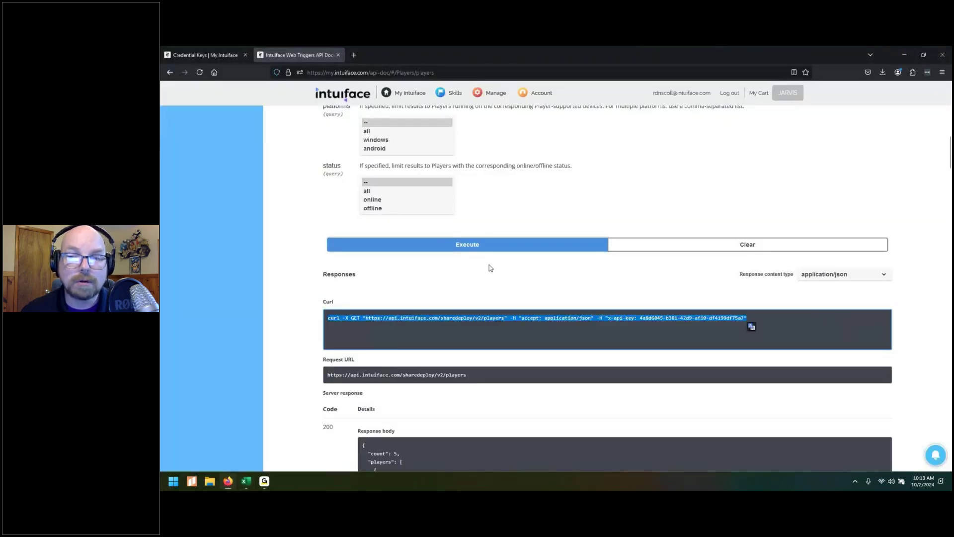
{"action": "scroll", "coordinate": [491, 268], "scroll_direction": "down", "scroll_amount": 1}
{"action": "scroll", "coordinate": [502, 269], "scroll_direction": "up", "scroll_amount": 4}
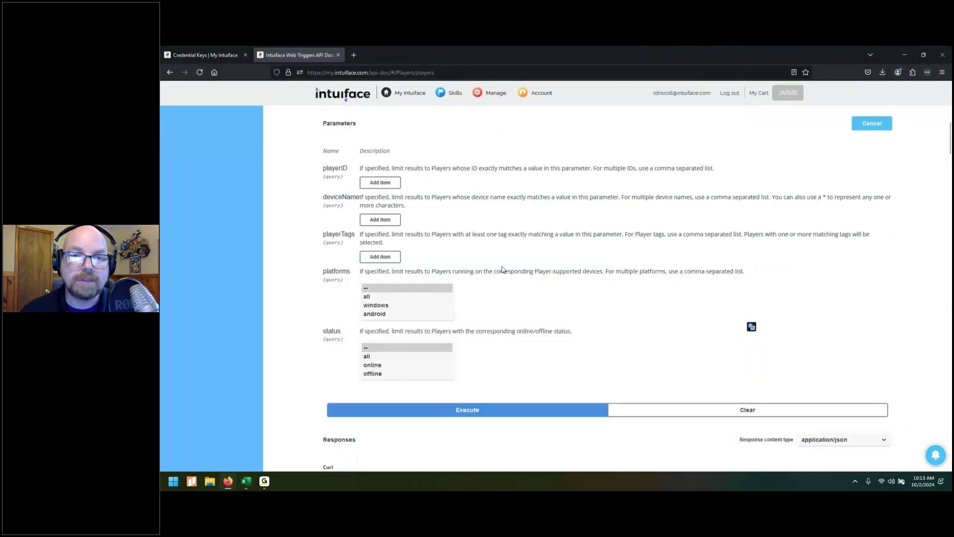
{"action": "scroll", "coordinate": [502, 269], "scroll_direction": "up", "scroll_amount": 3}
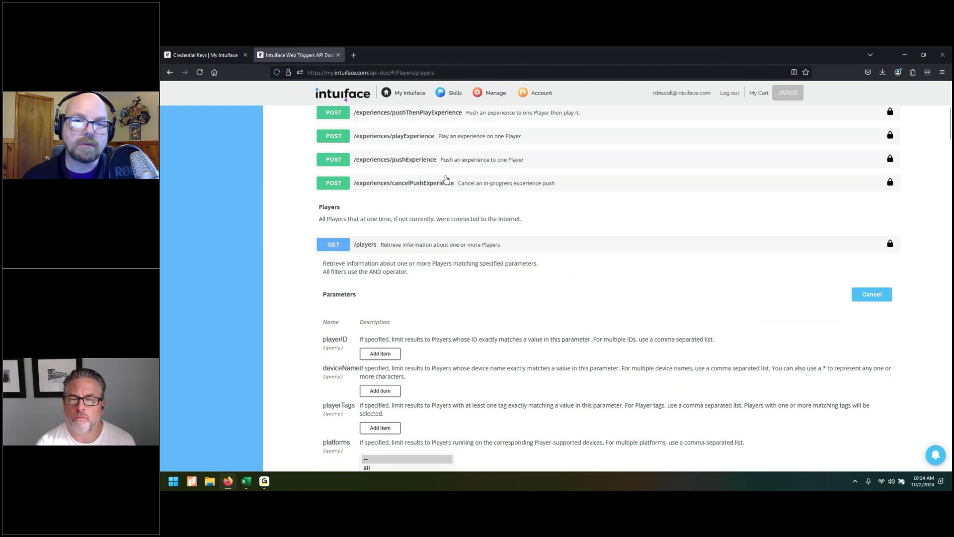
{"action": "scroll", "coordinate": [574, 251], "scroll_direction": "up", "scroll_amount": 3}
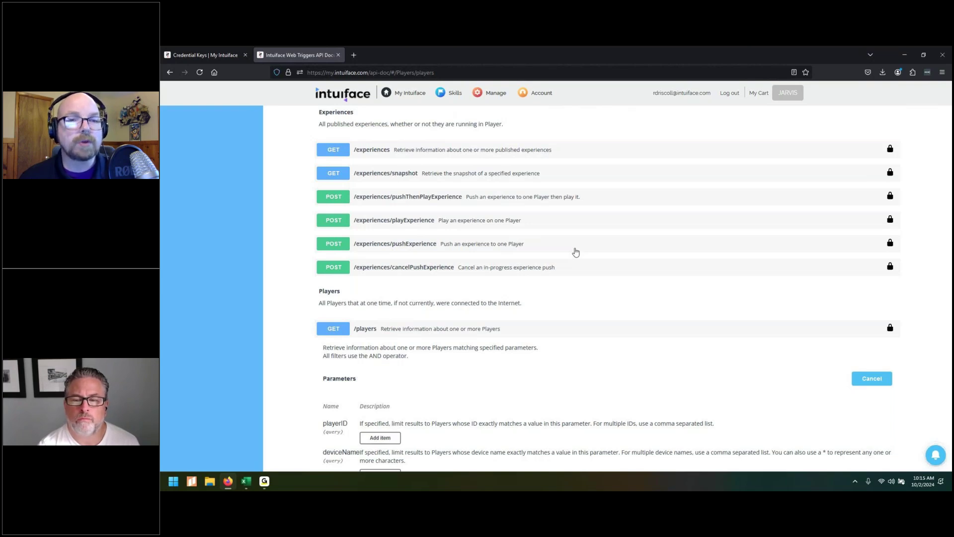
Step: View the account's players on the Share and Deploy page and go back to the account's credential keys
{"action": "left_click", "coordinate": [189, 53]}
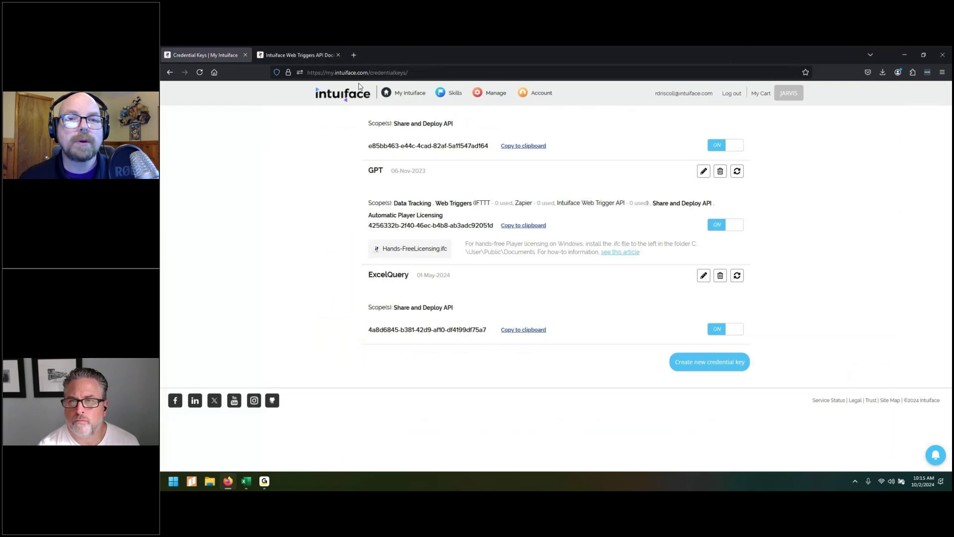
{"action": "mouse_move", "coordinate": [478, 94]}
{"action": "left_click", "coordinate": [470, 128]}
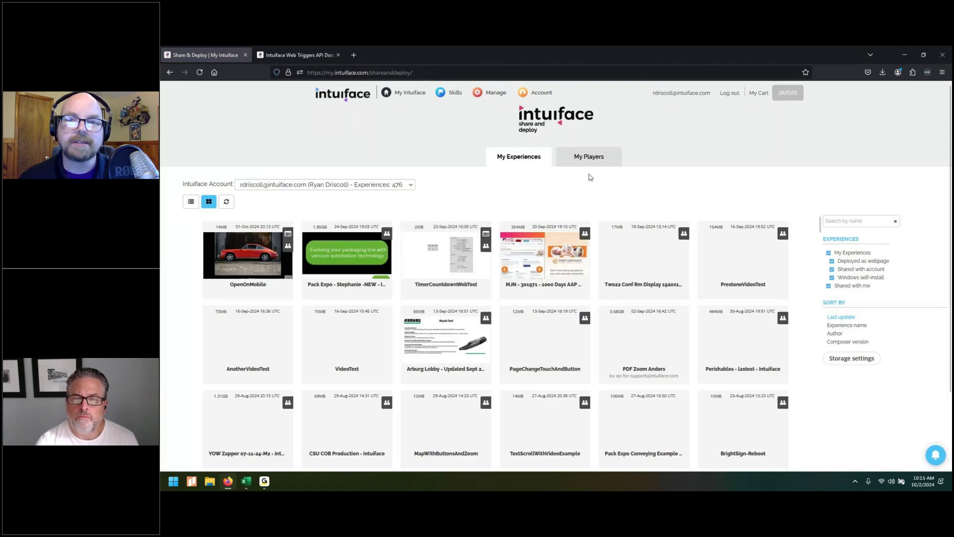
{"action": "left_click", "coordinate": [592, 163]}
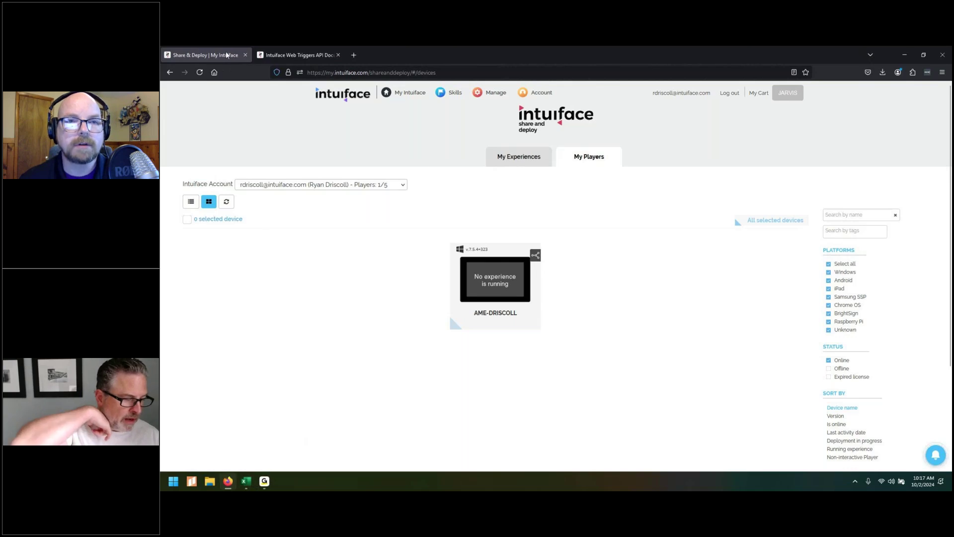
{"action": "mouse_move", "coordinate": [534, 96]}
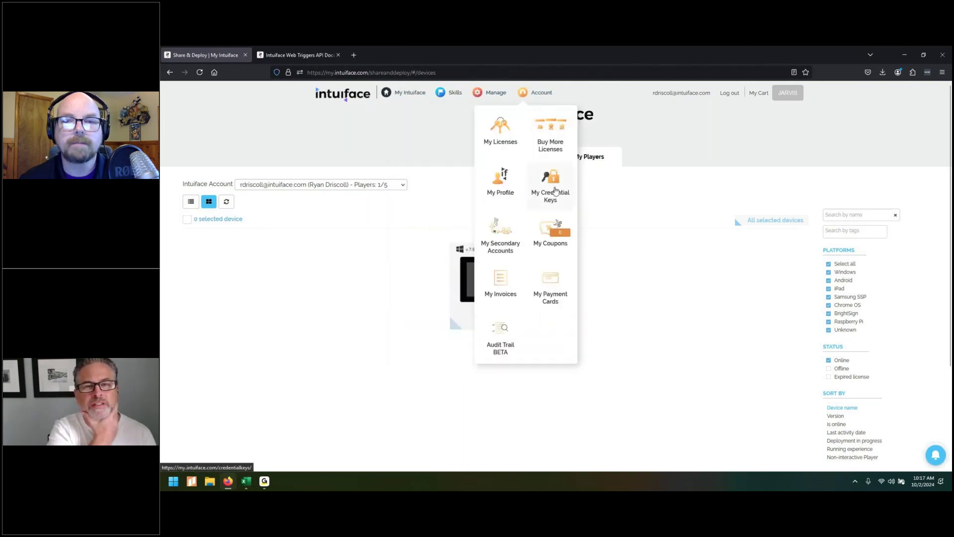
{"action": "left_click", "coordinate": [553, 191]}
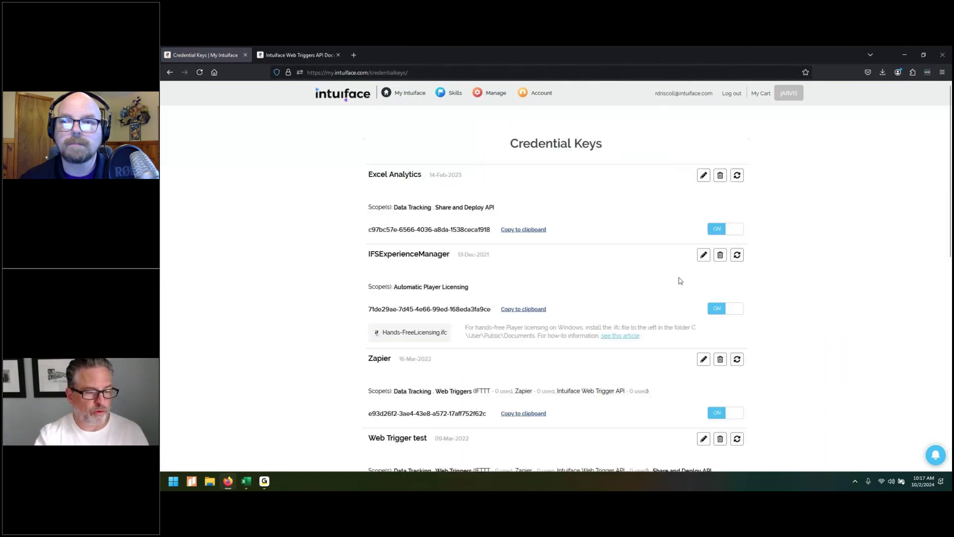
Step: Review the account's existing credential keys and the scope options in the form for creating a new credential key
{"action": "scroll", "coordinate": [698, 296], "scroll_direction": "down", "scroll_amount": 4}
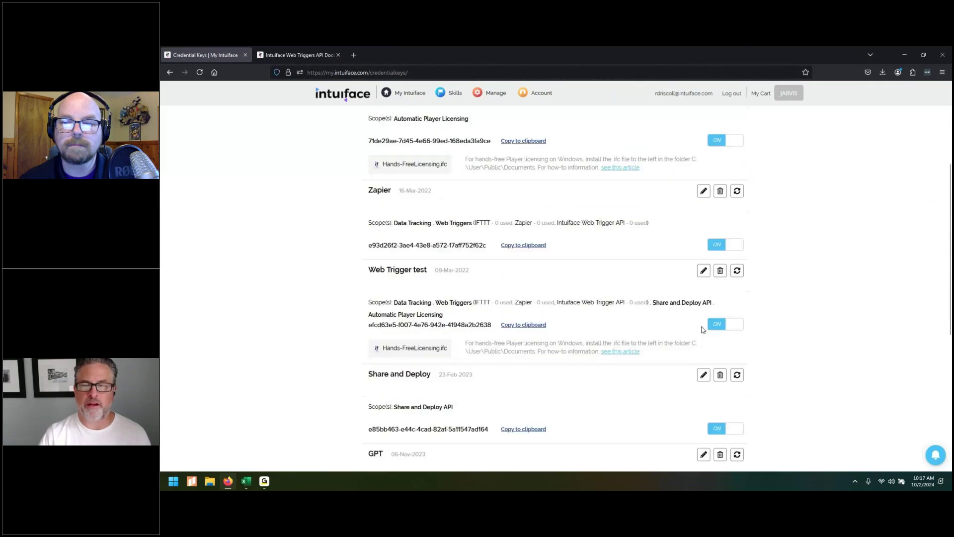
{"action": "scroll", "coordinate": [703, 332], "scroll_direction": "down", "scroll_amount": 5}
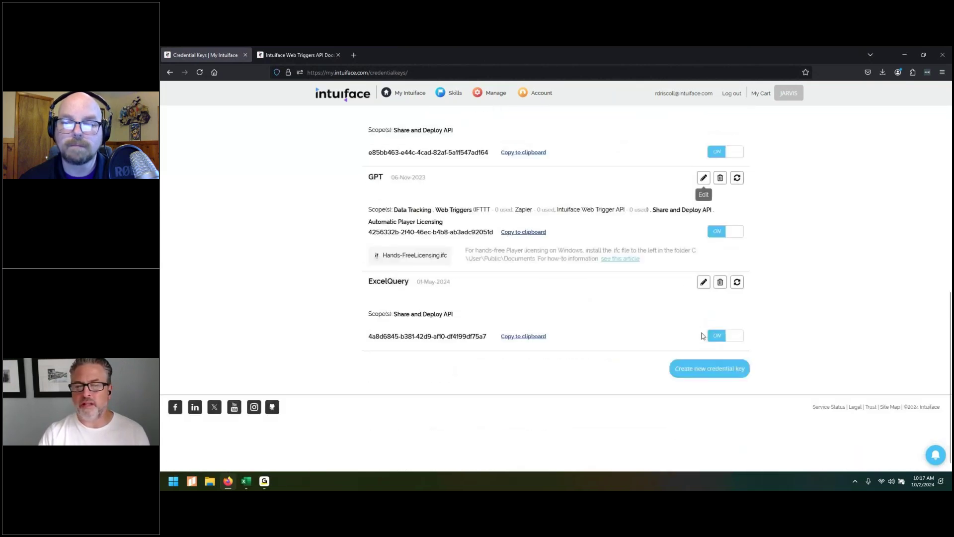
{"action": "scroll", "coordinate": [744, 361], "scroll_direction": "down", "scroll_amount": 4}
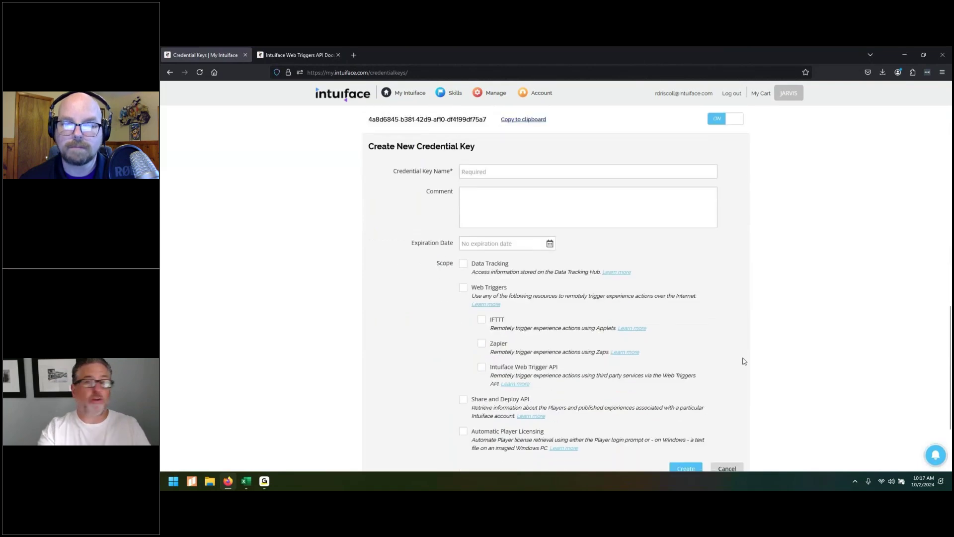
{"action": "scroll", "coordinate": [743, 360], "scroll_direction": "down", "scroll_amount": 1}
{"action": "scroll", "coordinate": [743, 360], "scroll_direction": "up", "scroll_amount": 1}
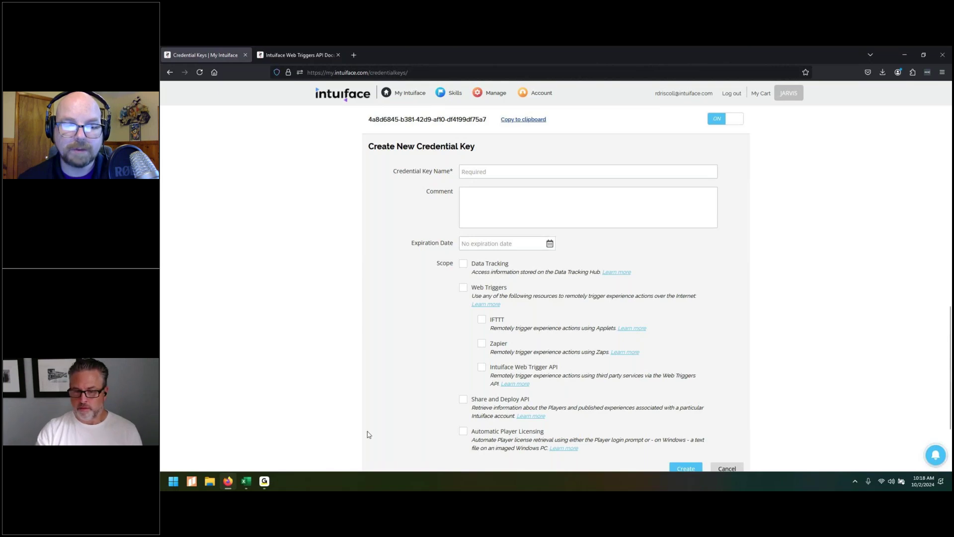
{"action": "left_click", "coordinate": [263, 482]}
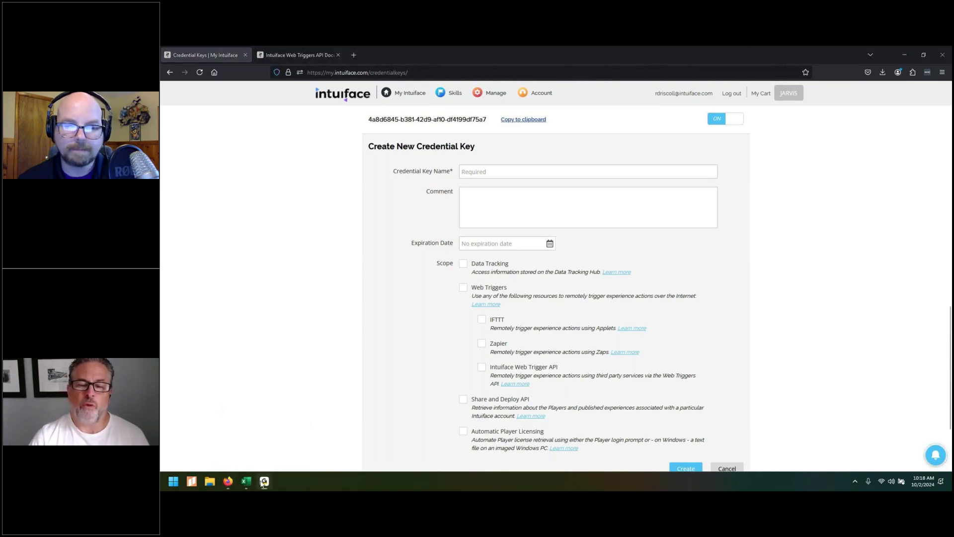
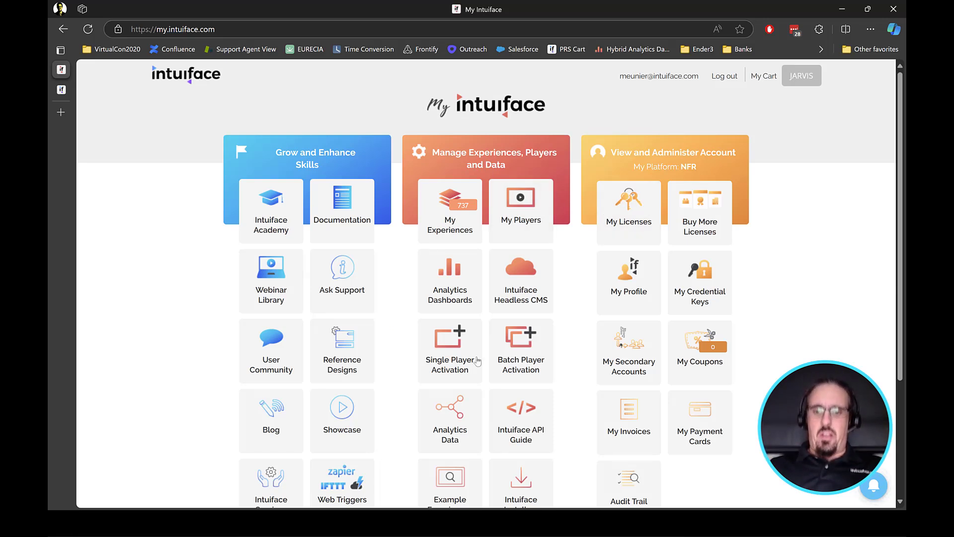
Step: View the Intuiface API Guide's welcome page, go back, and switch to the Help Center article on managing data points using REST-based web API
{"action": "left_click", "coordinate": [510, 439]}
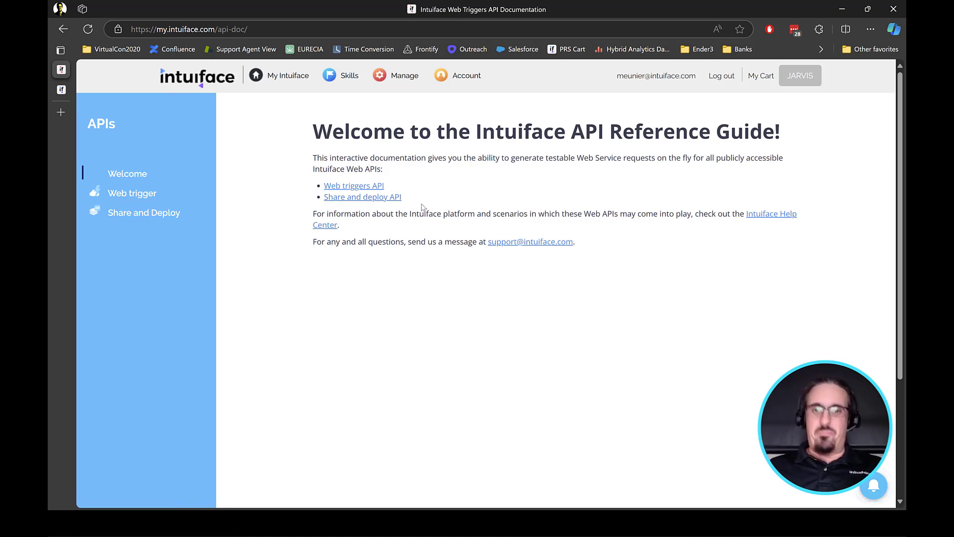
{"action": "key", "text": "alt+Left"}
{"action": "key", "text": "ctrl+f"}
{"action": "key", "text": "ctrl+Tab"}
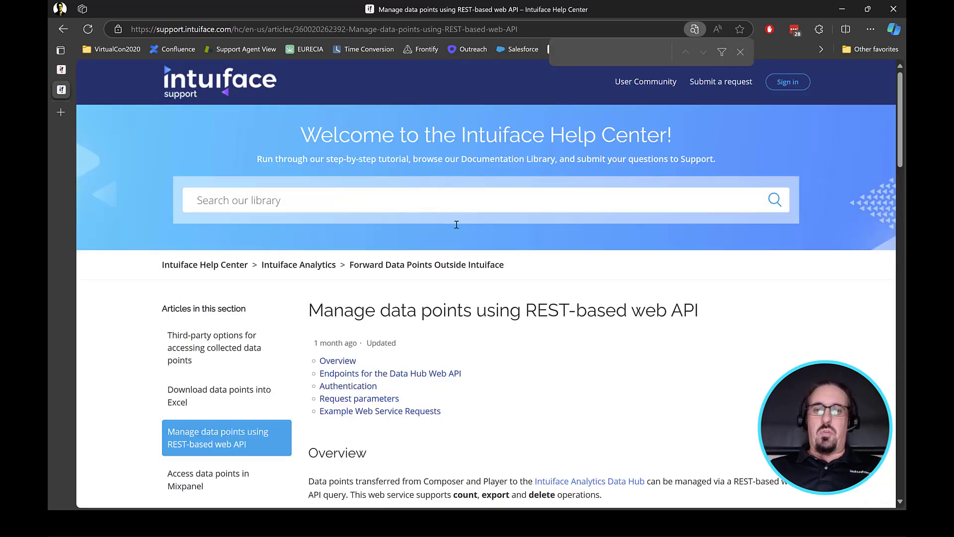
{"action": "left_click", "coordinate": [417, 200]}
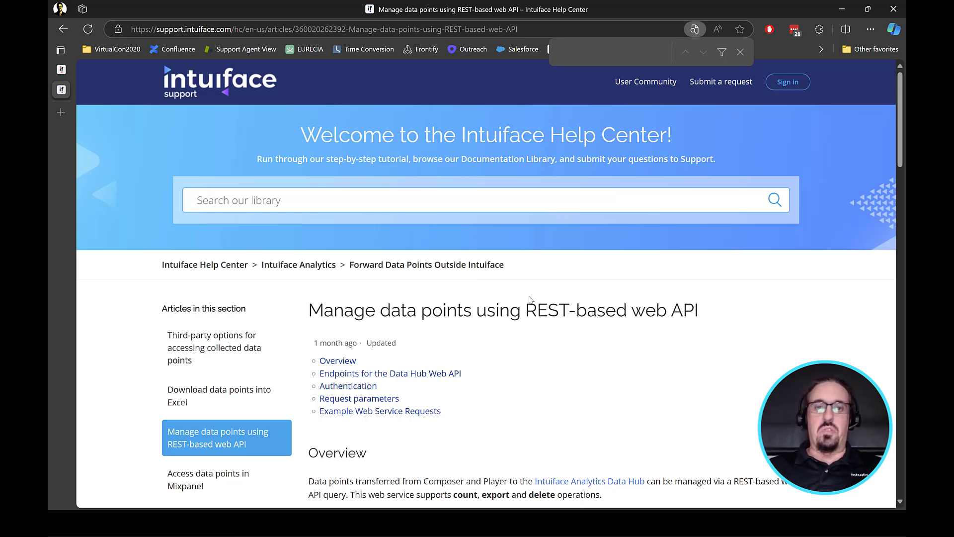
Step: Examine the article's Data Hub endpoints, authentication, request parameters and example requests, highlighting the XML export endpoint address
{"action": "scroll", "coordinate": [529, 298], "scroll_direction": "down", "scroll_amount": 5}
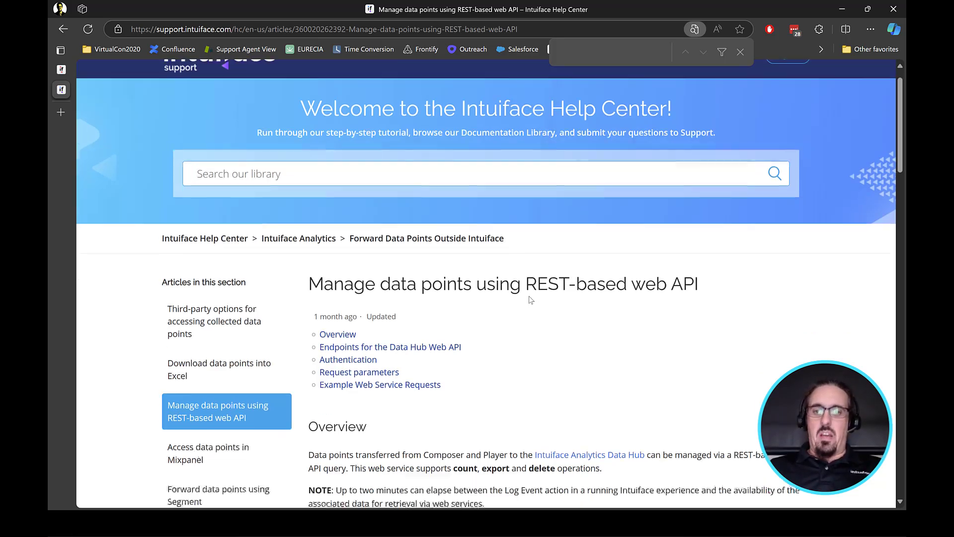
{"action": "scroll", "coordinate": [530, 299], "scroll_direction": "down", "scroll_amount": 1}
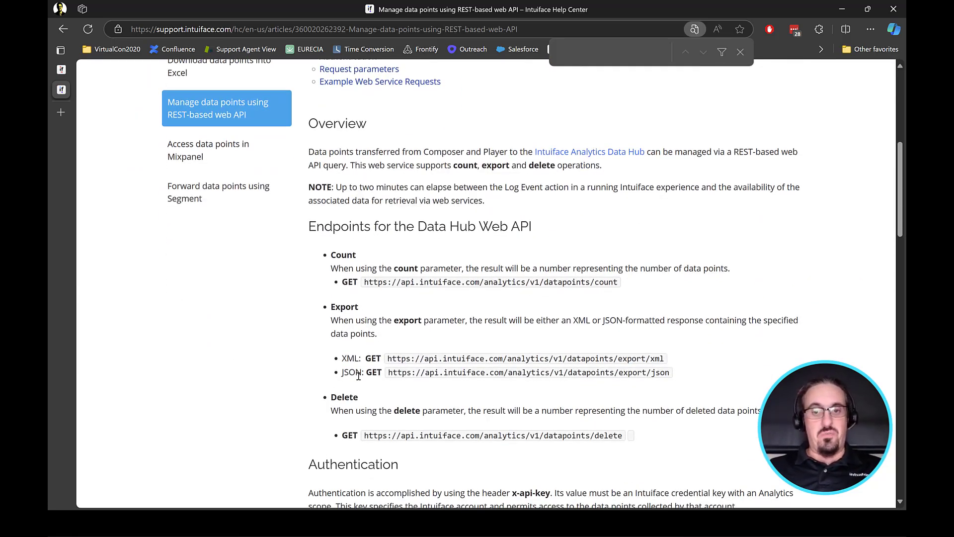
{"action": "scroll", "coordinate": [359, 376], "scroll_direction": "down", "scroll_amount": 1}
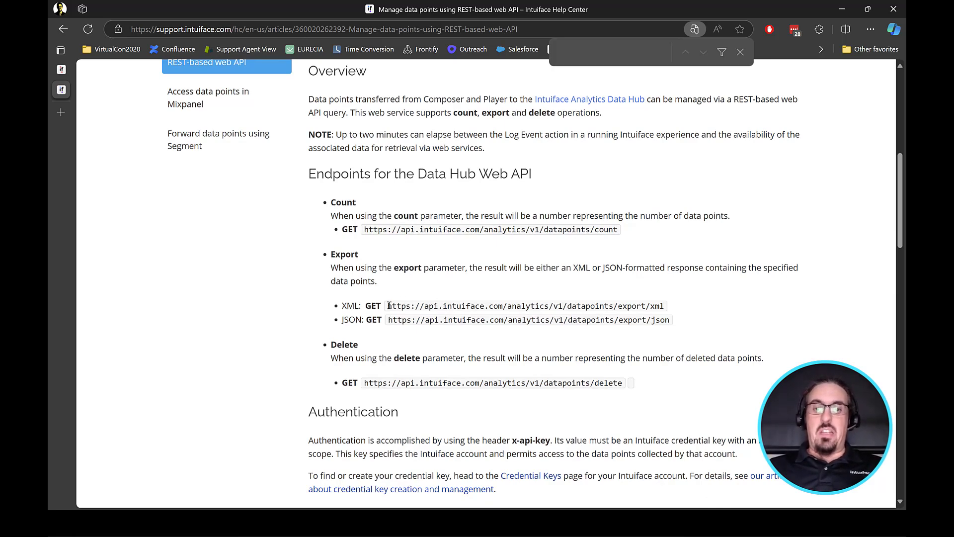
{"action": "left_click_drag", "start_coordinate": [388, 305], "coordinate": [706, 311]}
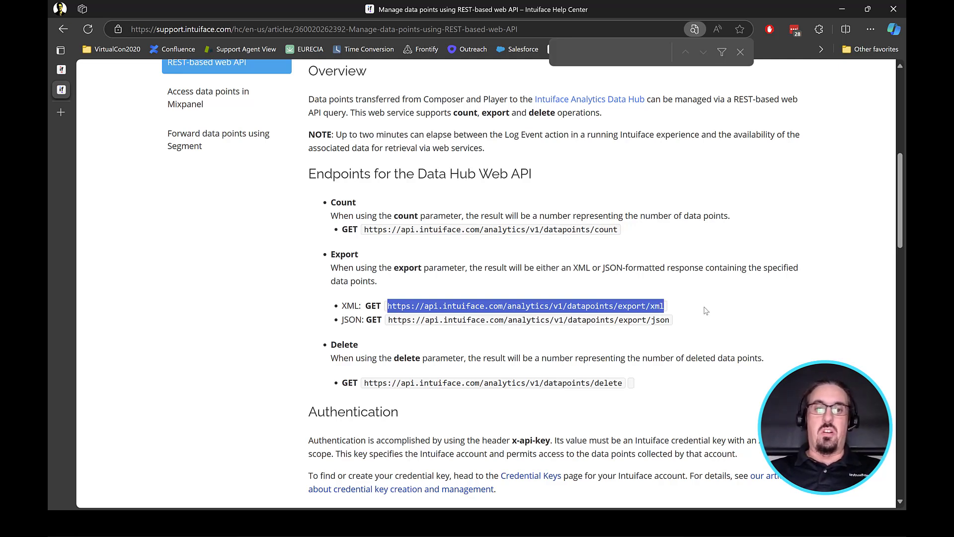
{"action": "scroll", "coordinate": [706, 311], "scroll_direction": "down", "scroll_amount": 5}
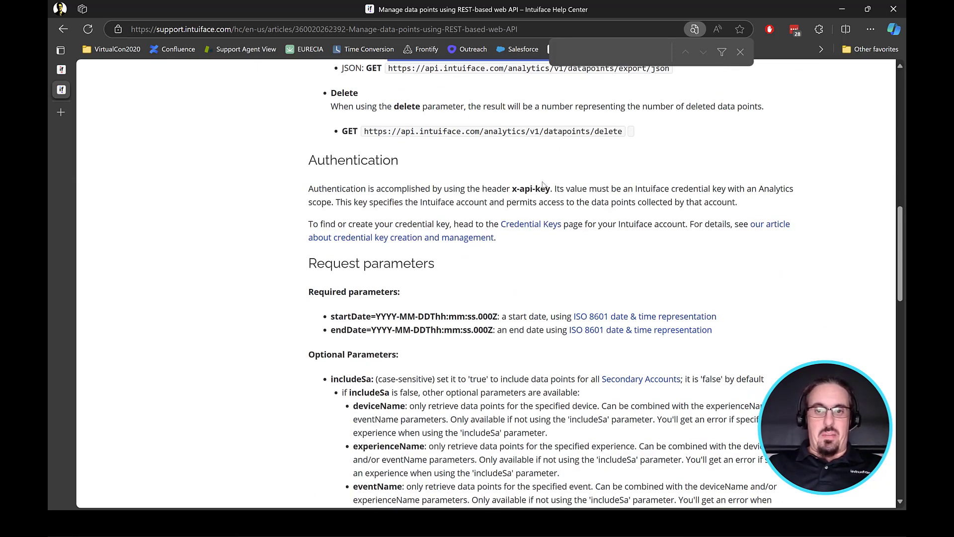
{"action": "scroll", "coordinate": [430, 128], "scroll_direction": "down", "scroll_amount": 4}
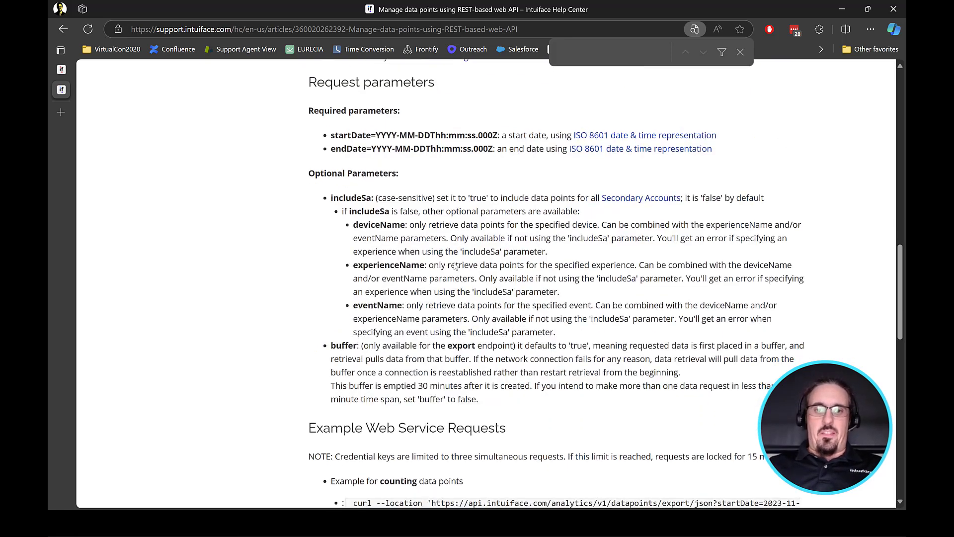
{"action": "scroll", "coordinate": [436, 336], "scroll_direction": "down", "scroll_amount": 6}
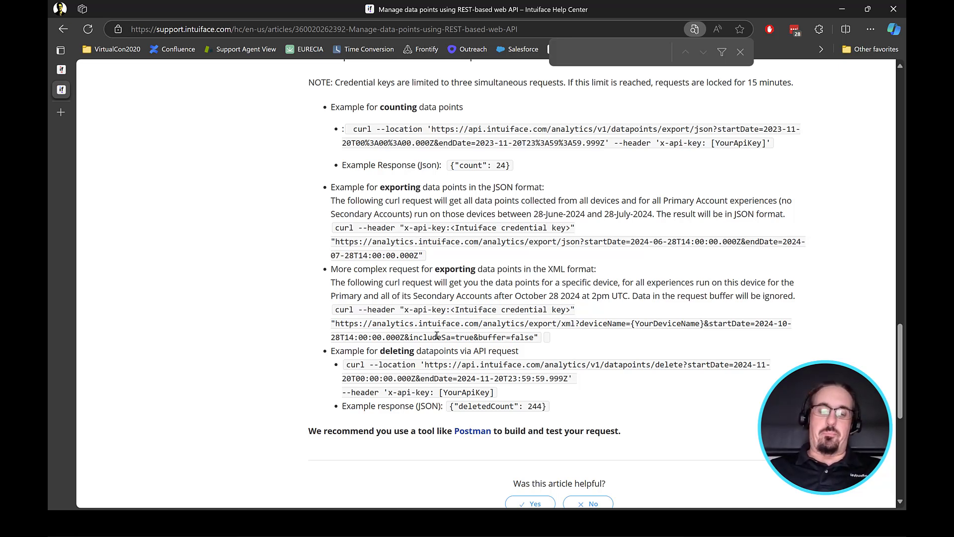
{"action": "key", "text": "Escape"}
Step: Go to the My Intuiface Analytics Data page and expand the Excel connector's data point download options
{"action": "key", "text": "ctrl+shift+Tab"}
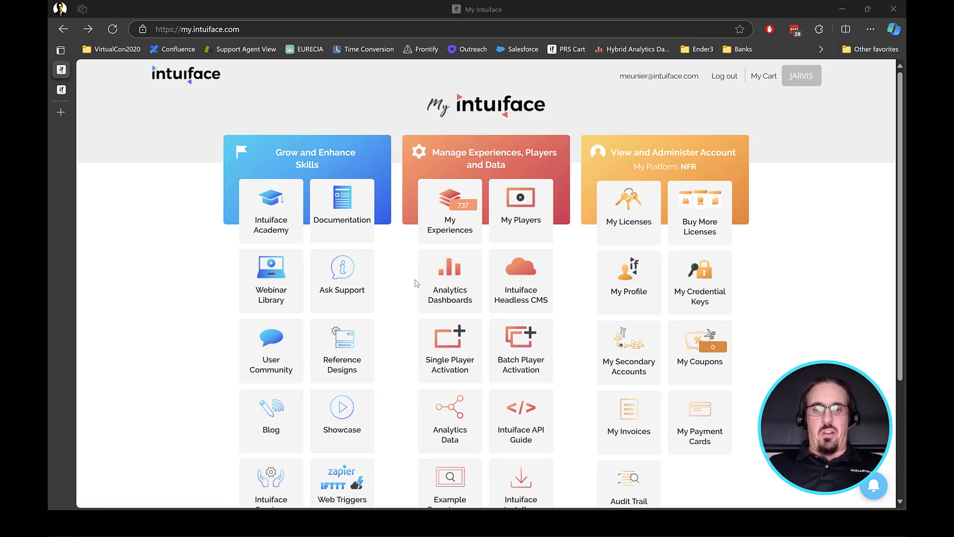
{"action": "left_click", "coordinate": [448, 421]}
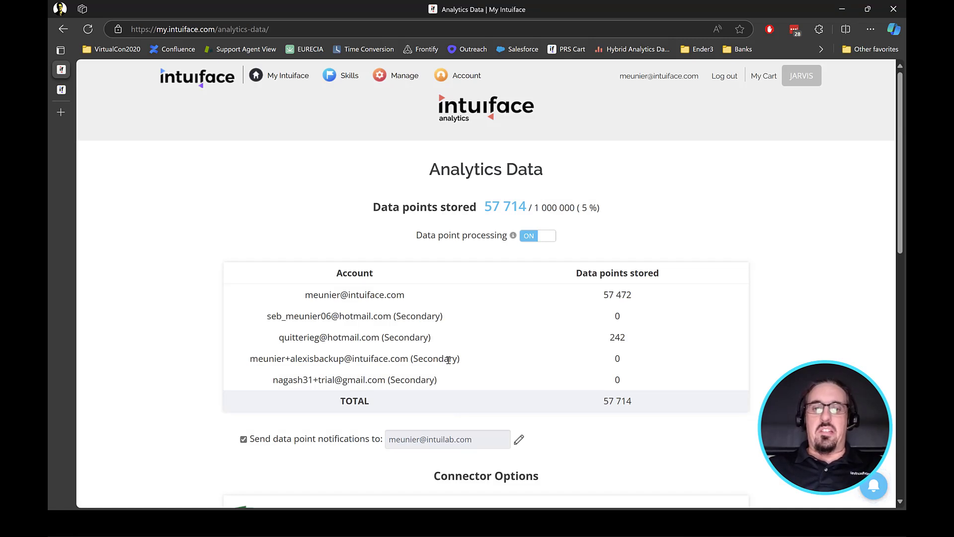
{"action": "scroll", "coordinate": [449, 360], "scroll_direction": "down", "scroll_amount": 4}
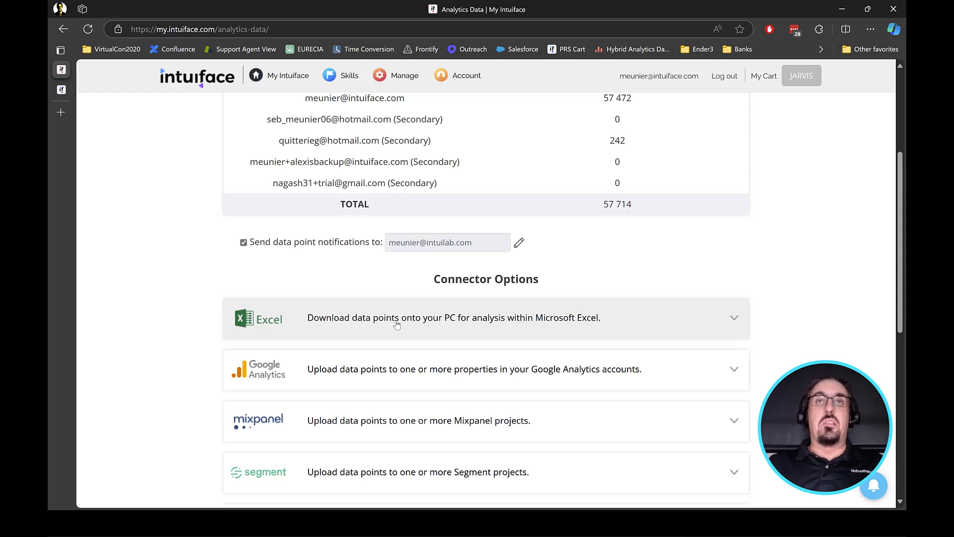
{"action": "left_click", "coordinate": [397, 325]}
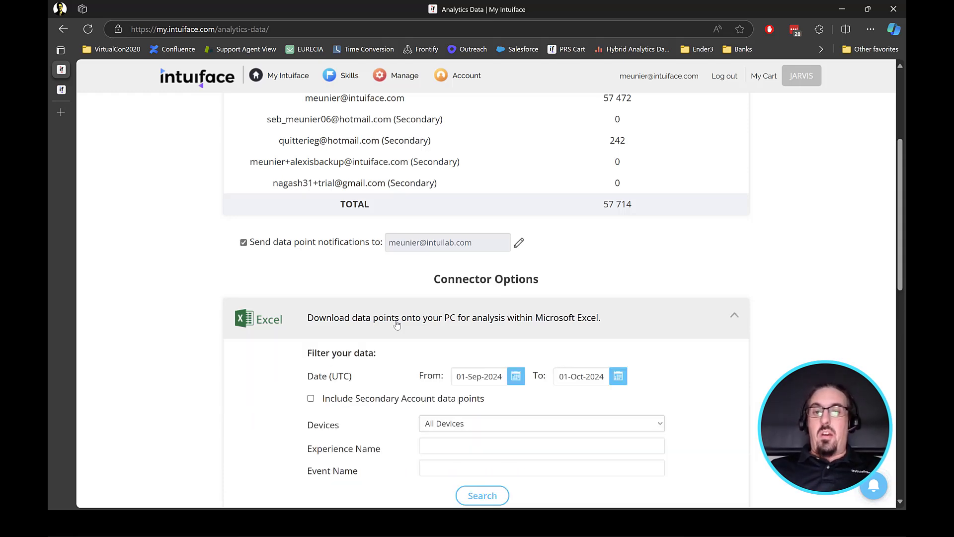
{"action": "scroll", "coordinate": [397, 324], "scroll_direction": "down", "scroll_amount": 3}
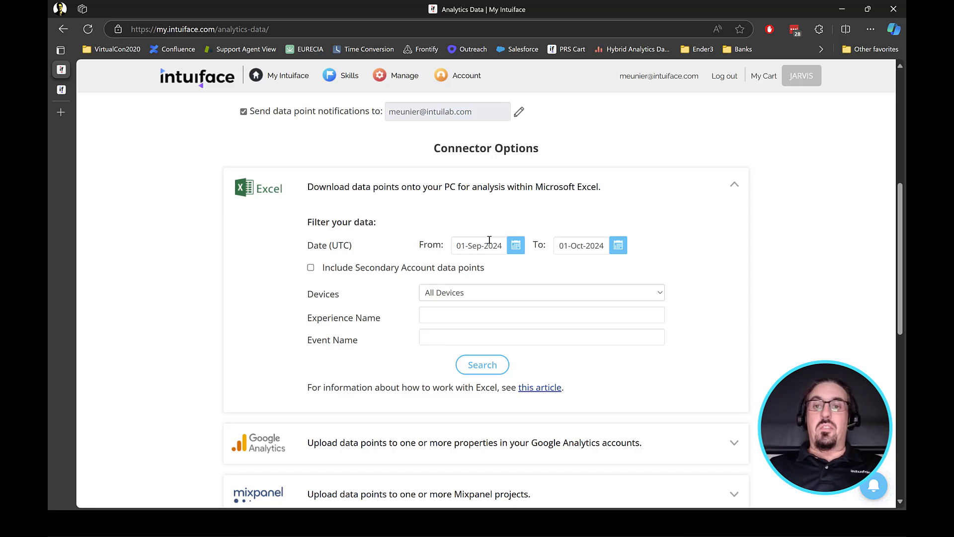
Step: Set the Excel export's start date to 22-Sep-2024 and search for the matching data points
{"action": "left_click", "coordinate": [516, 245]}
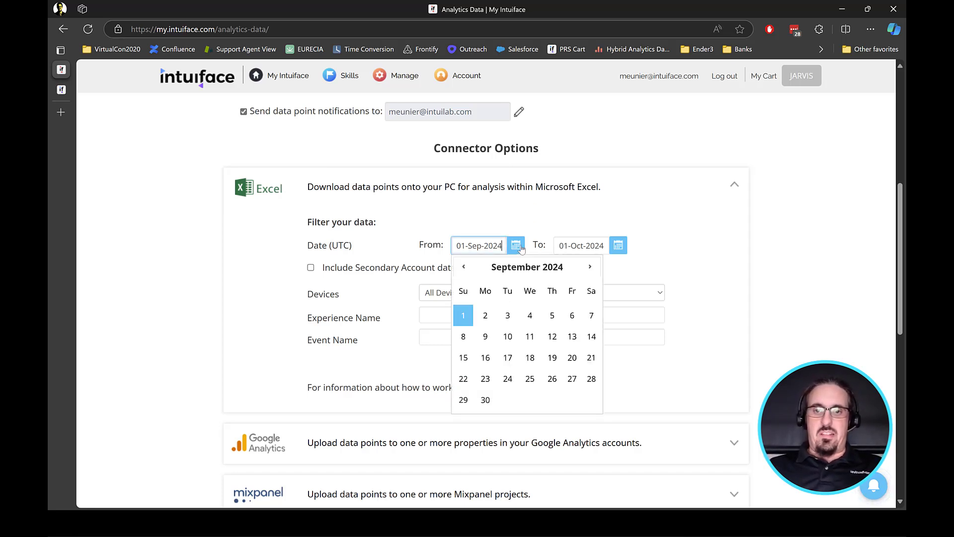
{"action": "left_click", "coordinate": [463, 380]}
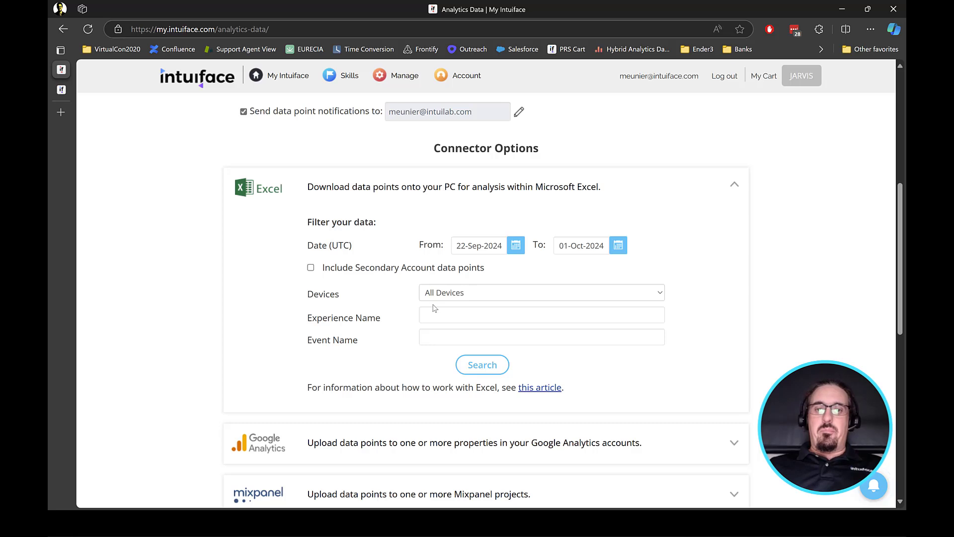
{"action": "left_click", "coordinate": [481, 368]}
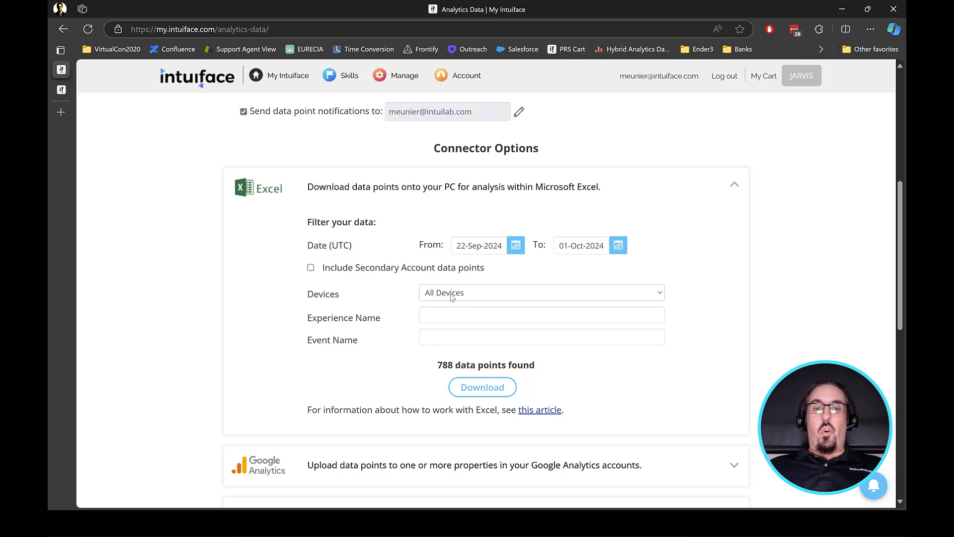
Step: Filter the Excel export by the event name contactForm and search for data points again
{"action": "left_click", "coordinate": [446, 335]}
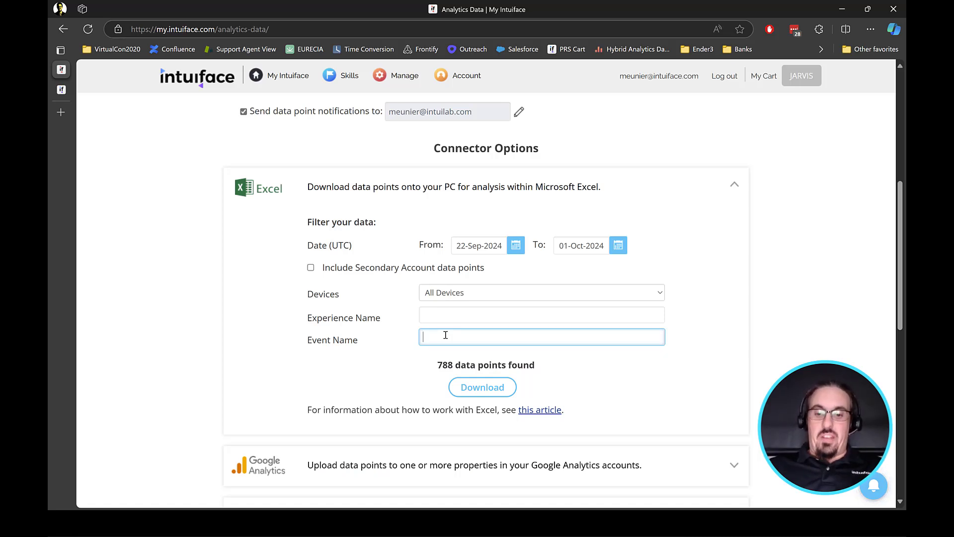
{"action": "type", "text": "contactF"}
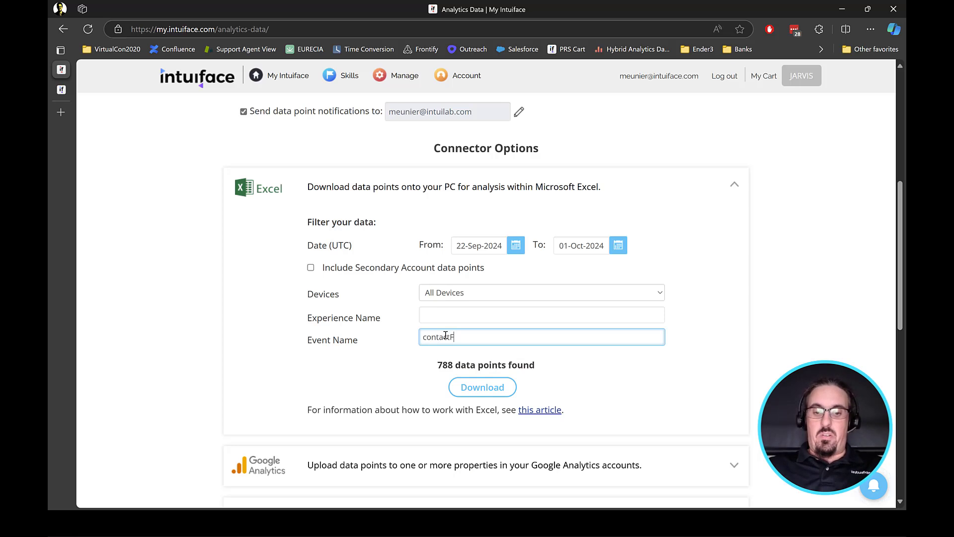
{"action": "type", "text": "orm"}
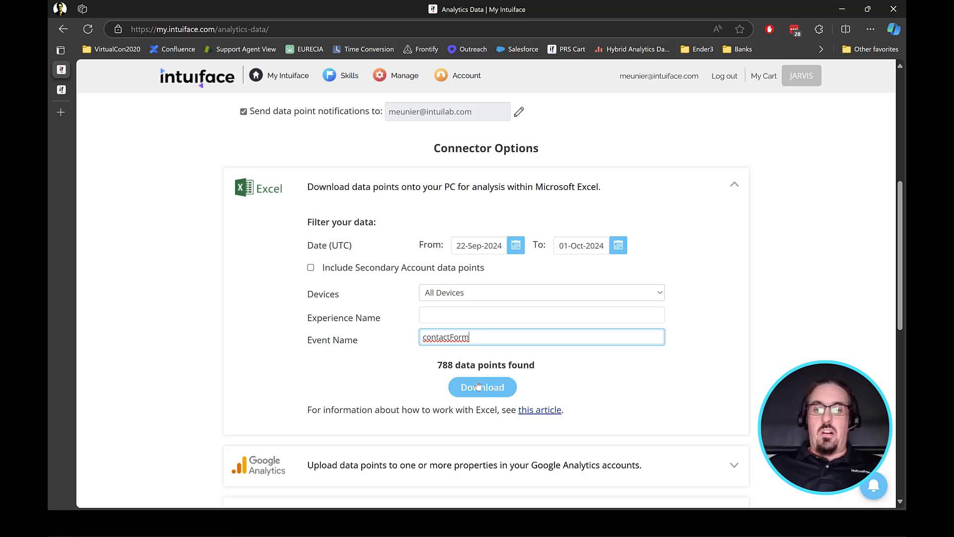
{"action": "left_click", "coordinate": [497, 353]}
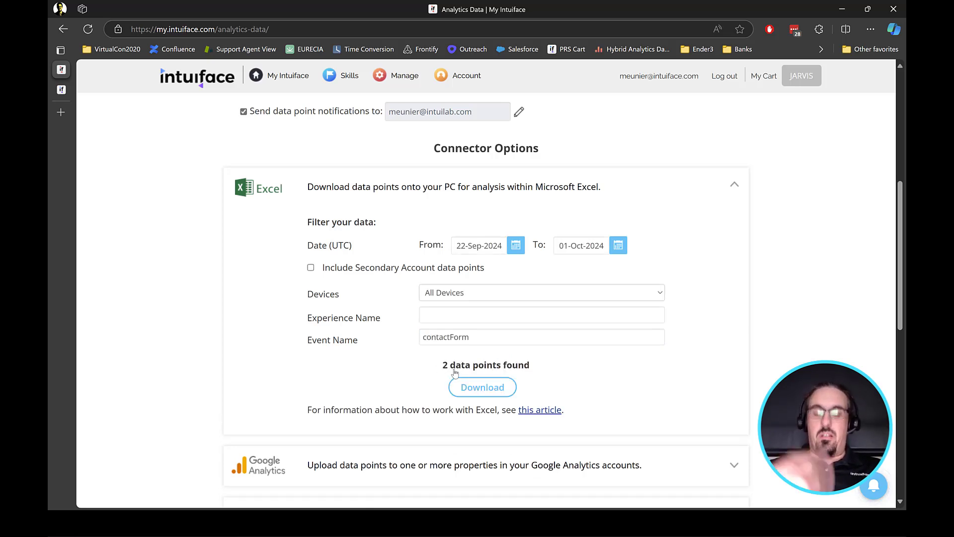
Step: Switch to the Intuiface Player presentation and advance to the Analytics - Retrieve Specific Data - Use Cases slide
{"action": "key", "text": "alt+Tab"}
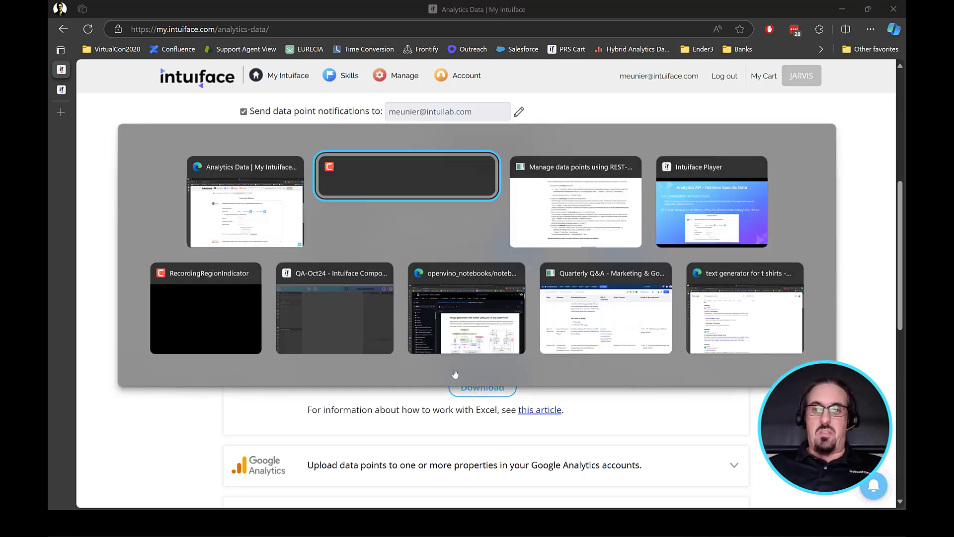
{"action": "key", "text": "alt+Tab"}
{"action": "key", "text": "alt+Tab"}
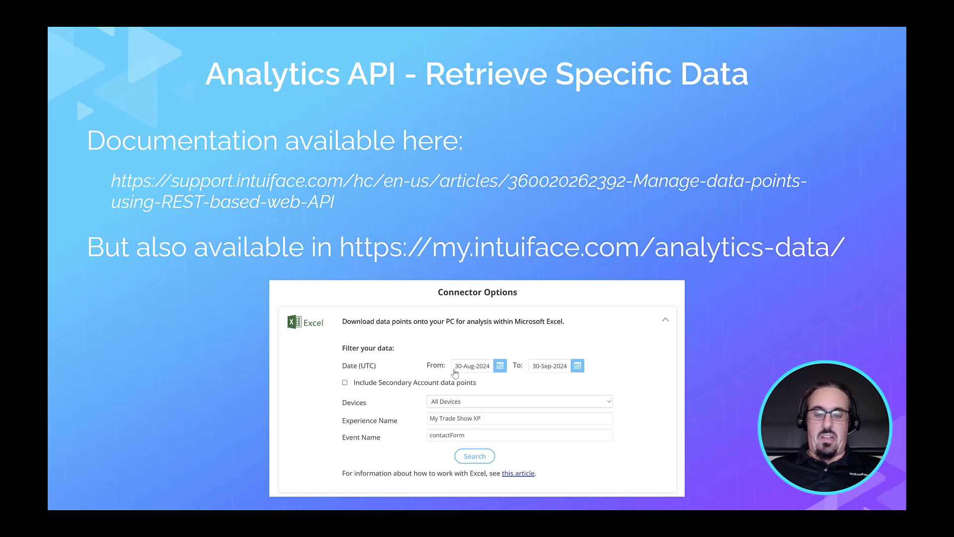
{"action": "key", "text": "Right"}
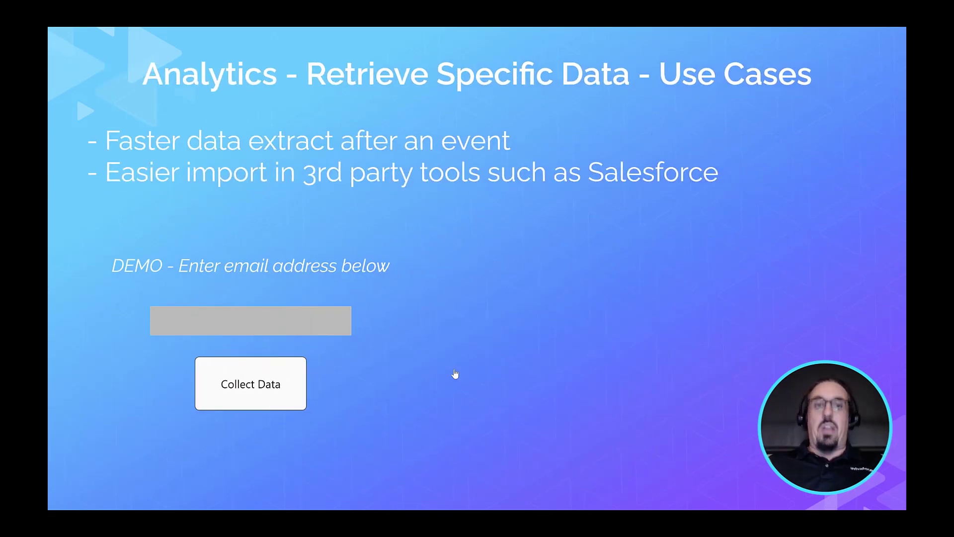